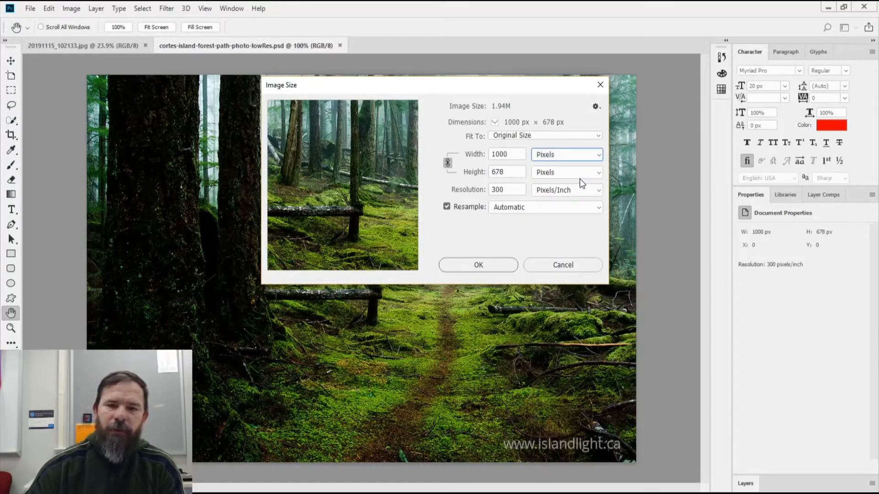
Resize the forest image by setting its resolution to 72 pixels/inch with Automatic resampling.
left_click(514, 210)
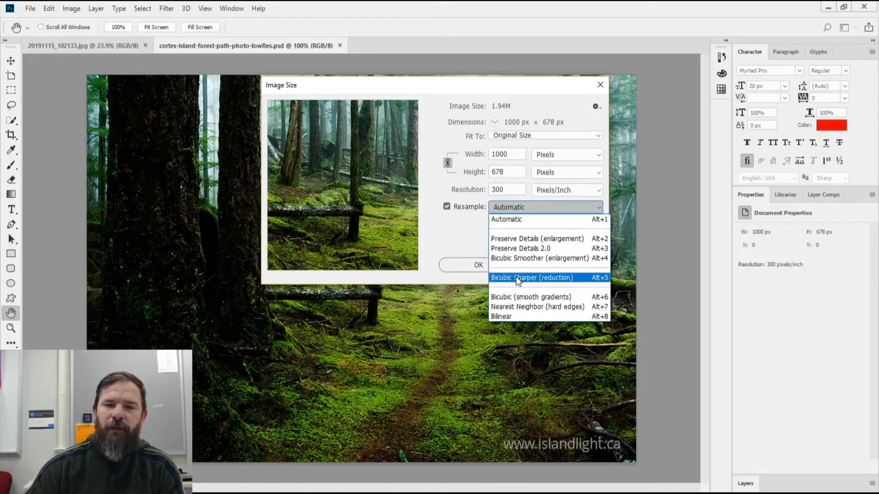
left_click(520, 219)
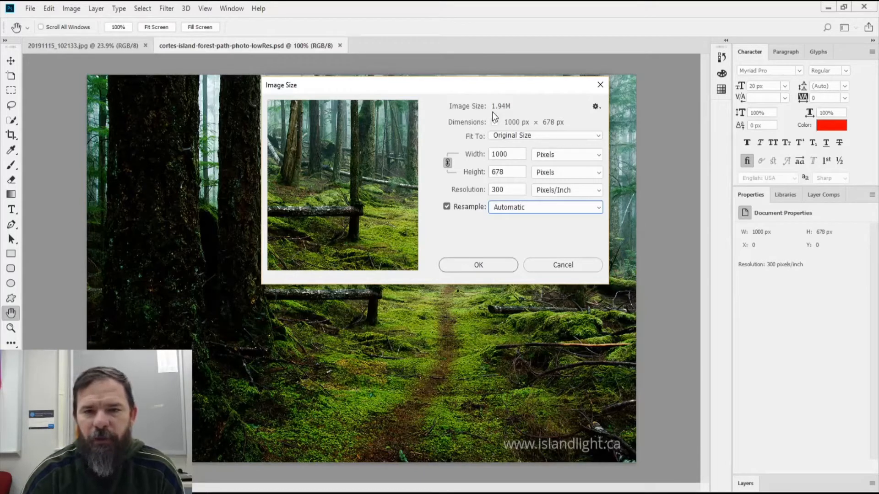
double_click(509, 190)
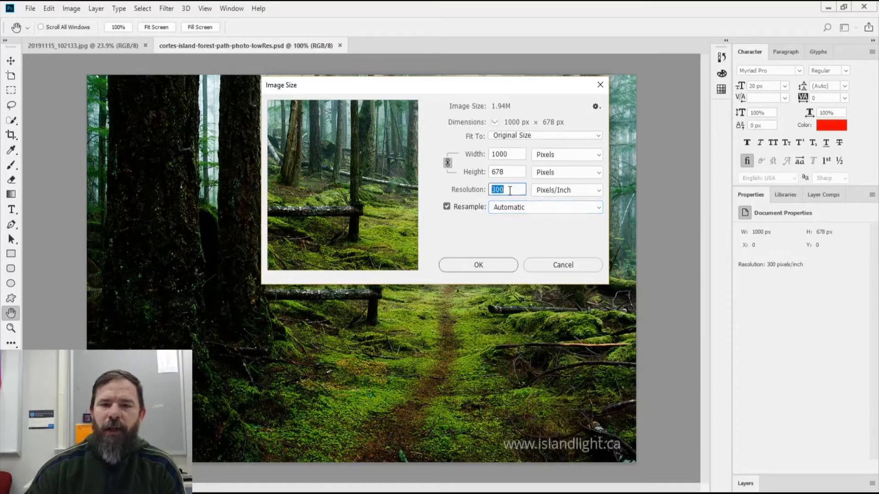
type("72")
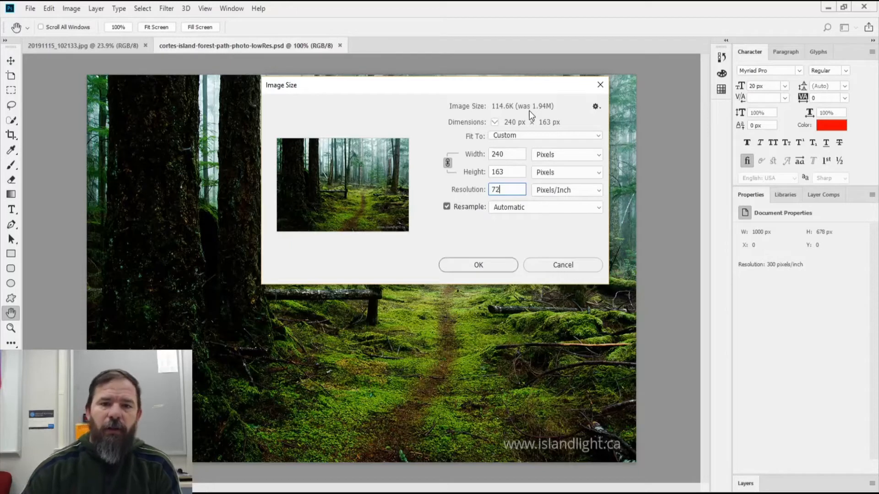
left_click(478, 265)
key("c")
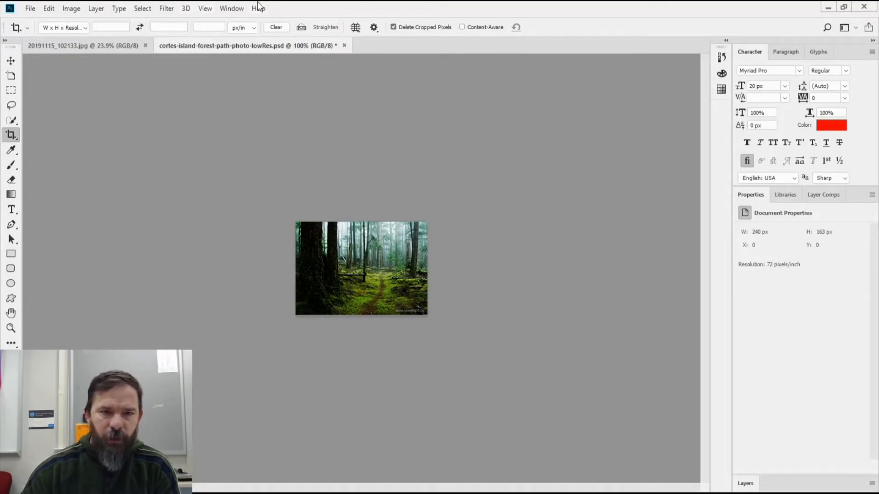
Undo the image size change and fit the forest image to the screen.
left_click(76, 9)
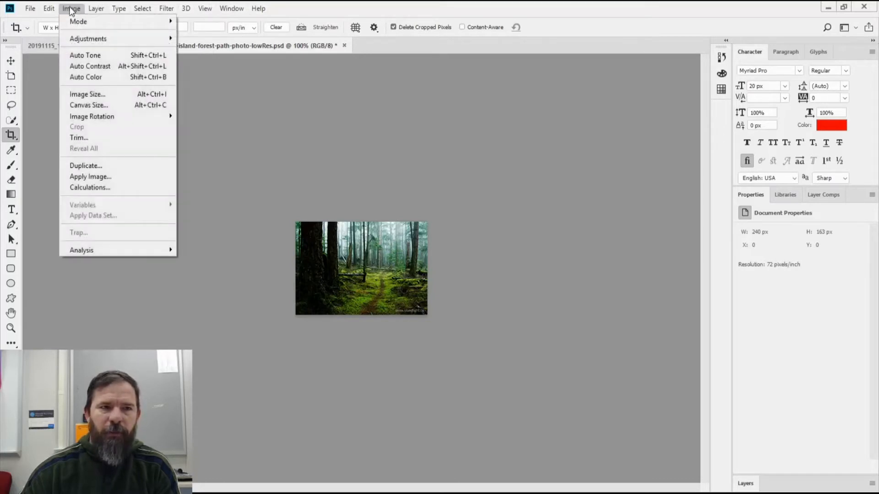
scroll(54, 9, "down", 1)
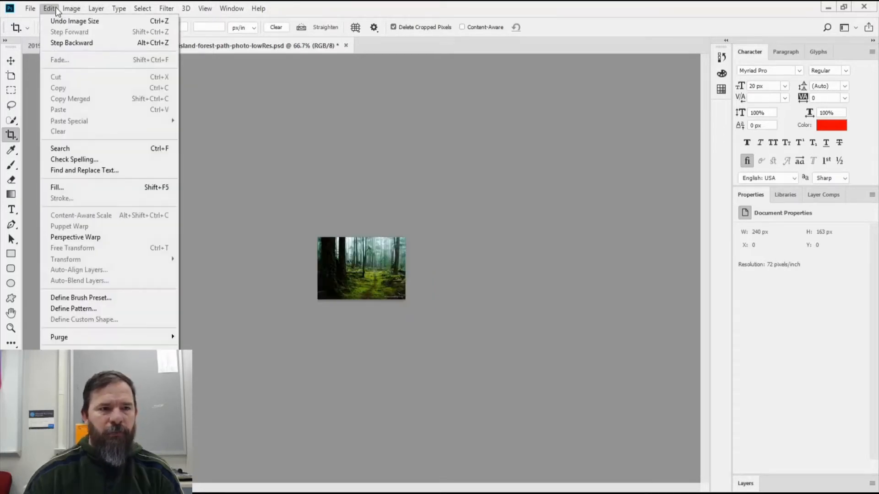
left_click(53, 9)
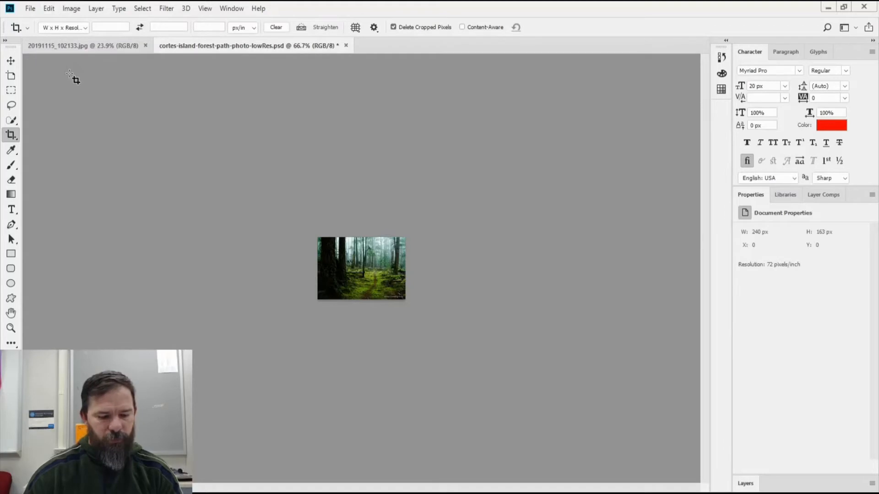
key("ctrl+z")
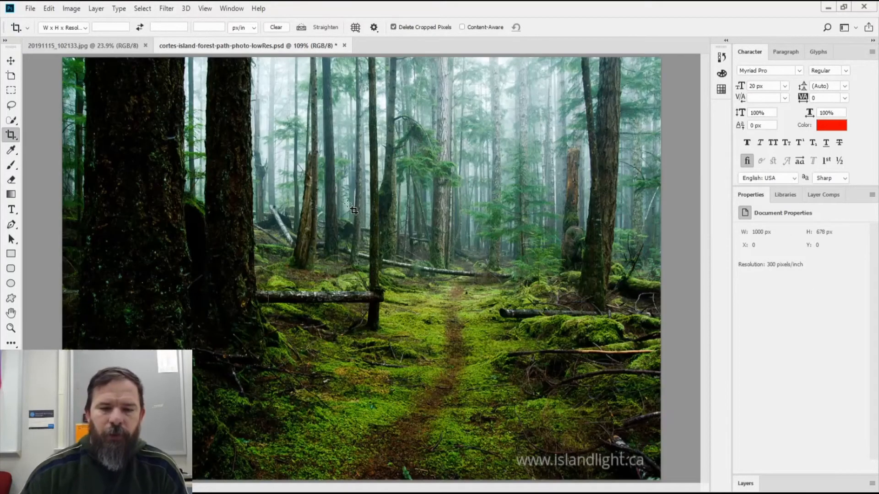
key("ctrl+0")
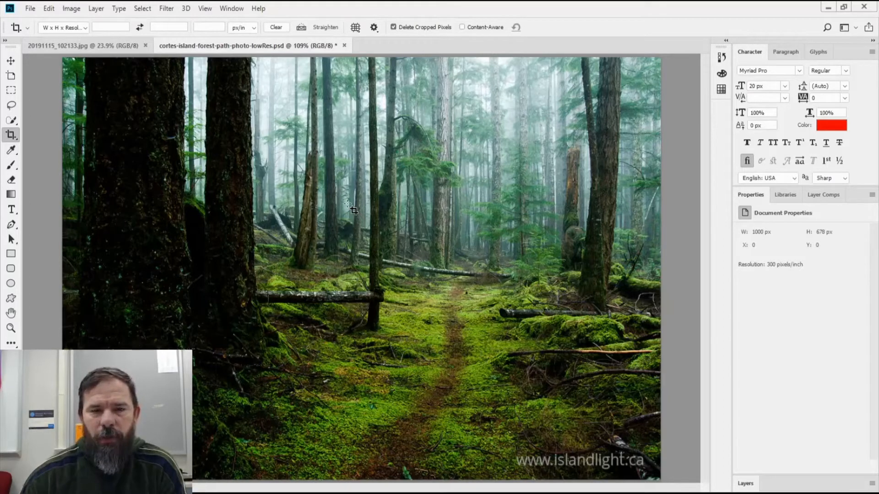
In the forest image's size settings, set the resolution to 72 pixels/inch and resampling to Bicubic Smoother (enlargement).
left_click(70, 9)
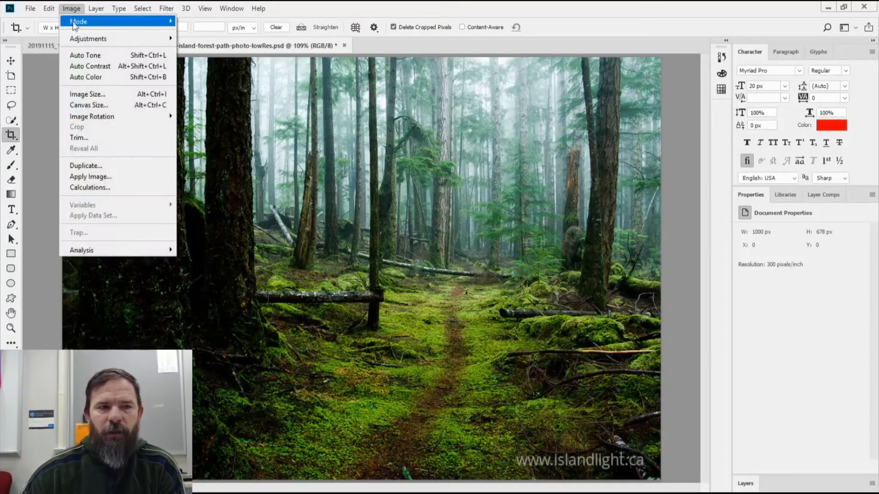
left_click(100, 93)
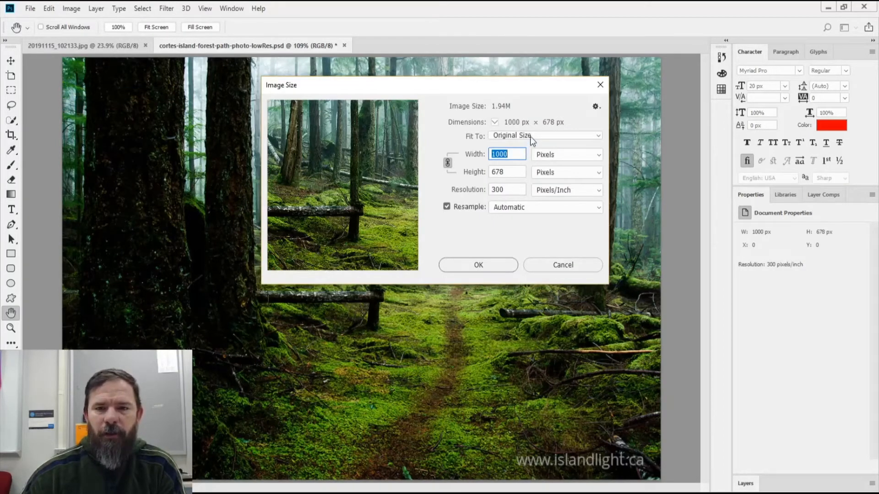
left_click(479, 190)
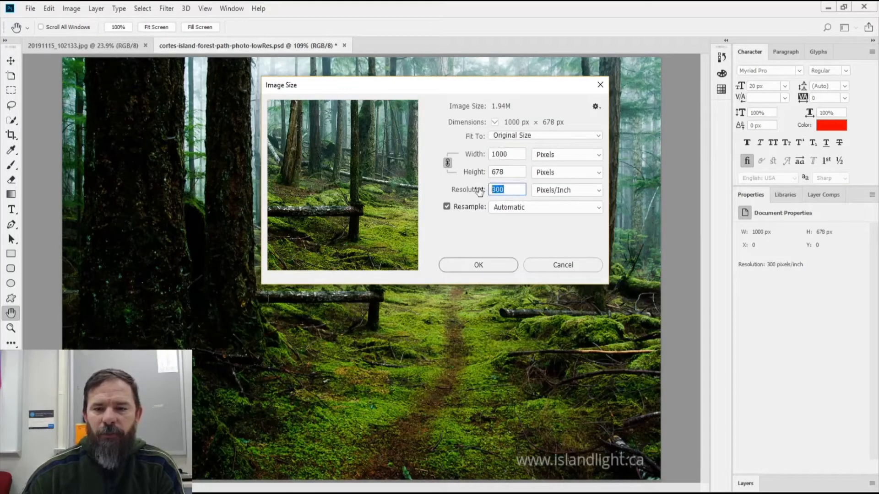
type("72")
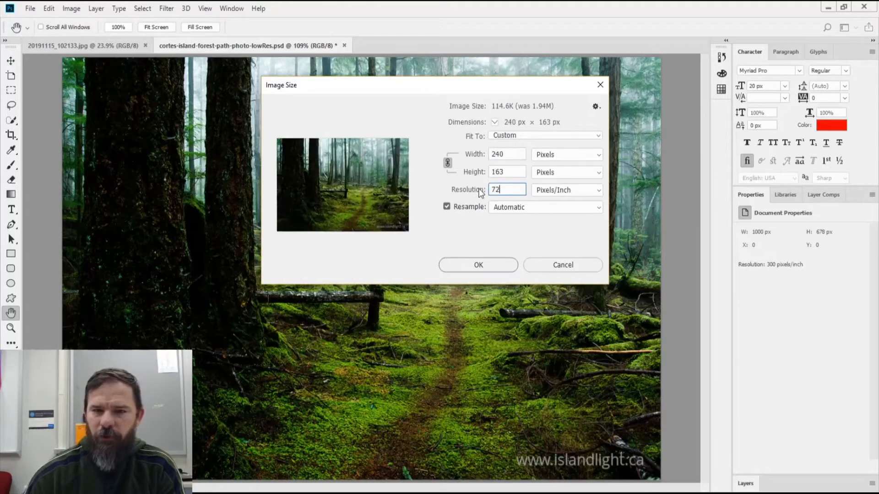
left_click(526, 211)
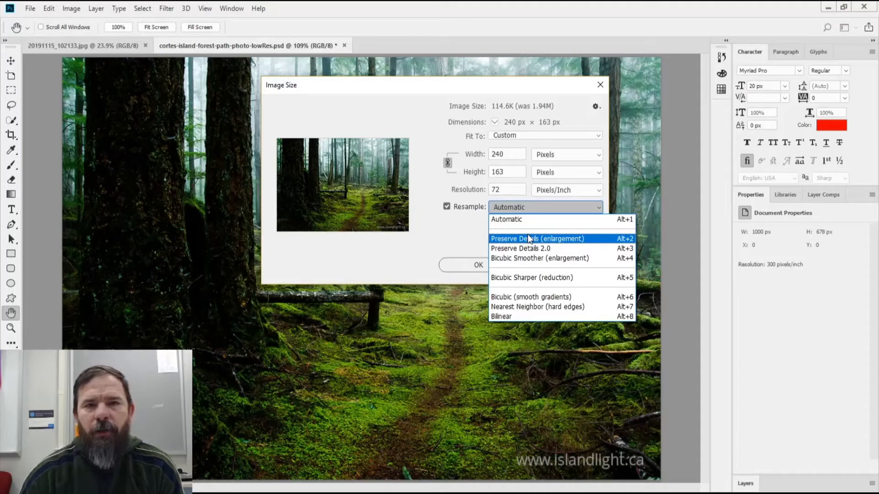
left_click(534, 258)
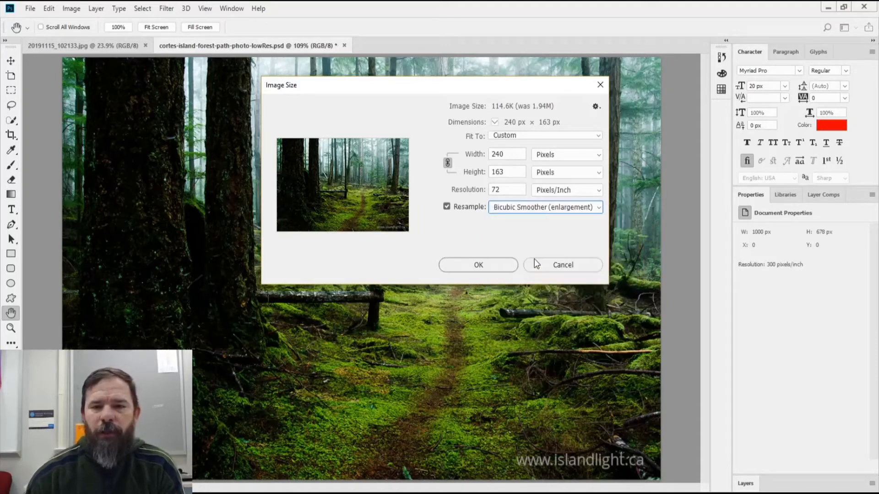
Resize the forest image to 480 pixels wide and compare it fitted to the screen with its 100% size.
left_click_drag(505, 154, 489, 156)
type("480")
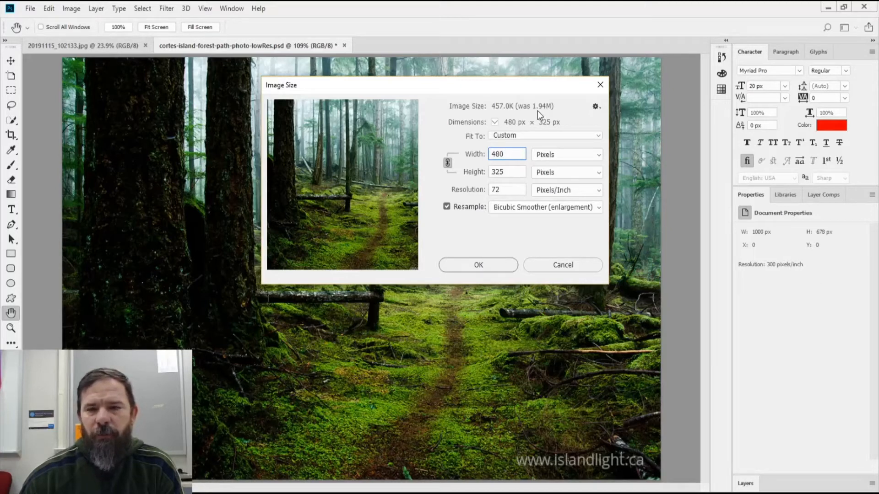
left_click(478, 265)
key("c")
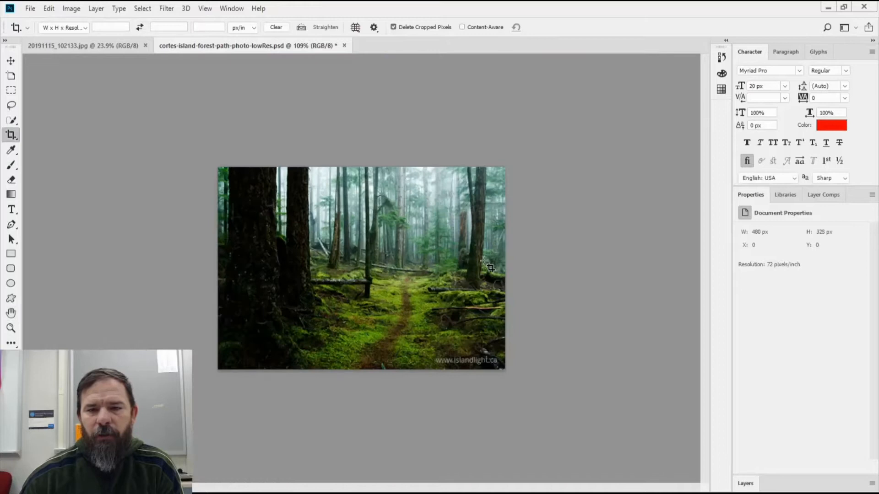
left_click(205, 9)
left_click(257, 115)
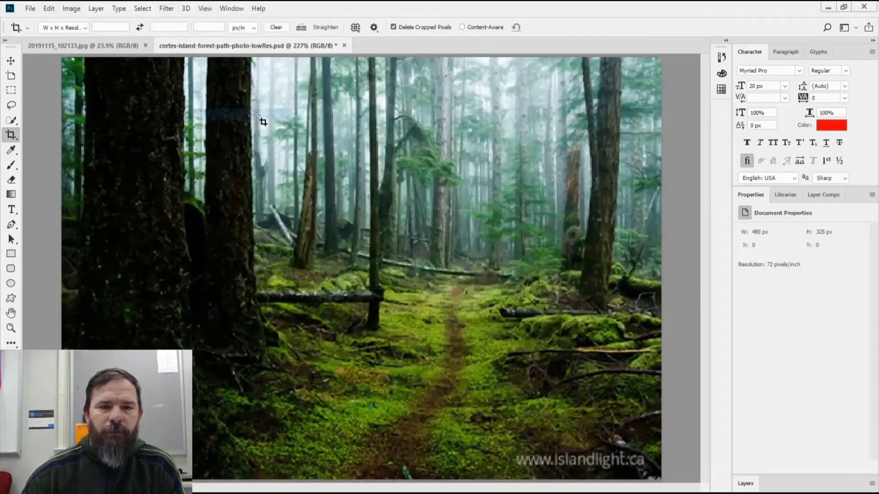
left_click(205, 9)
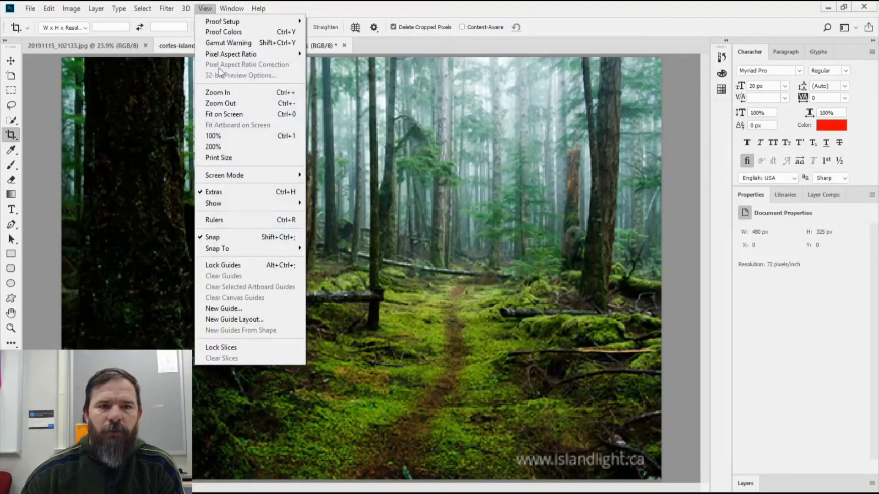
left_click(232, 135)
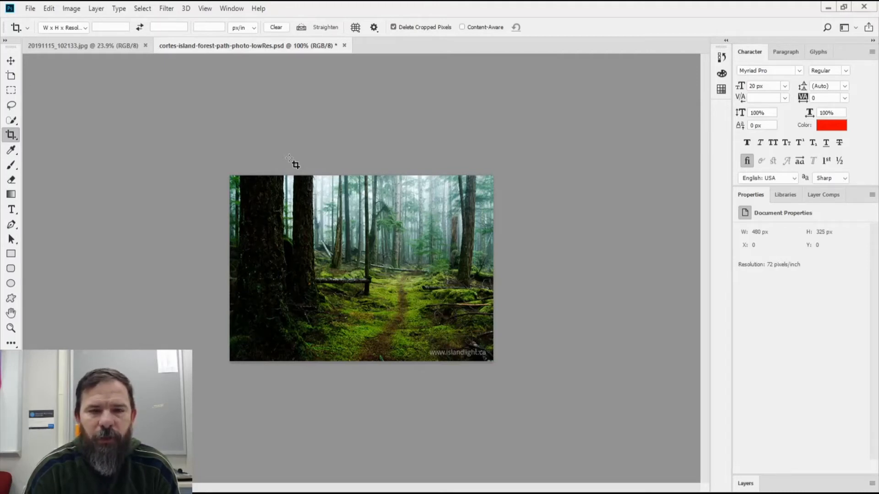
left_click(98, 44)
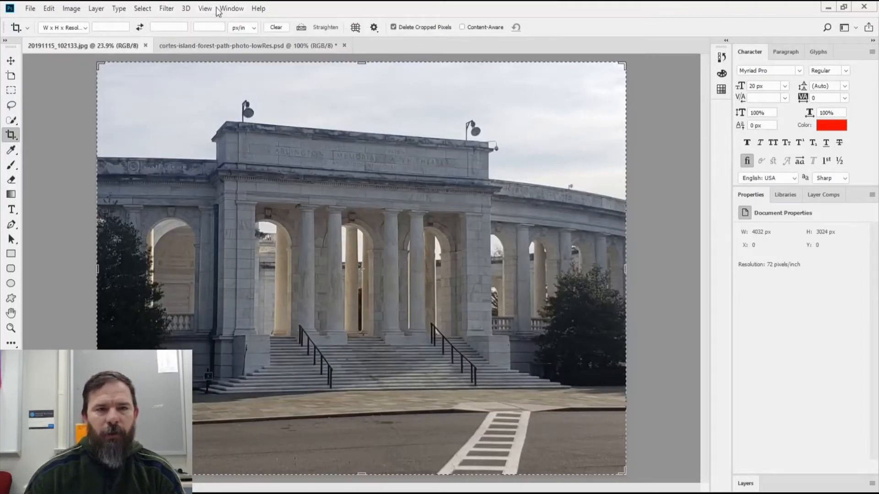
left_click(71, 9)
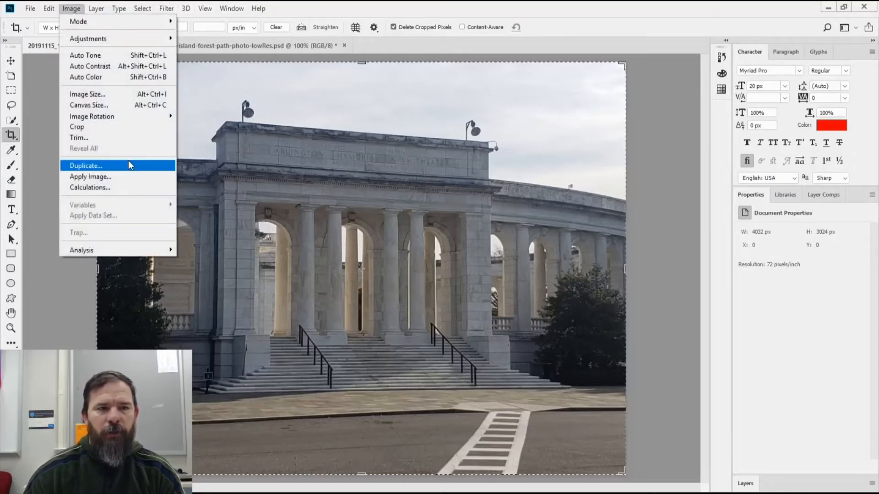
left_click(109, 96)
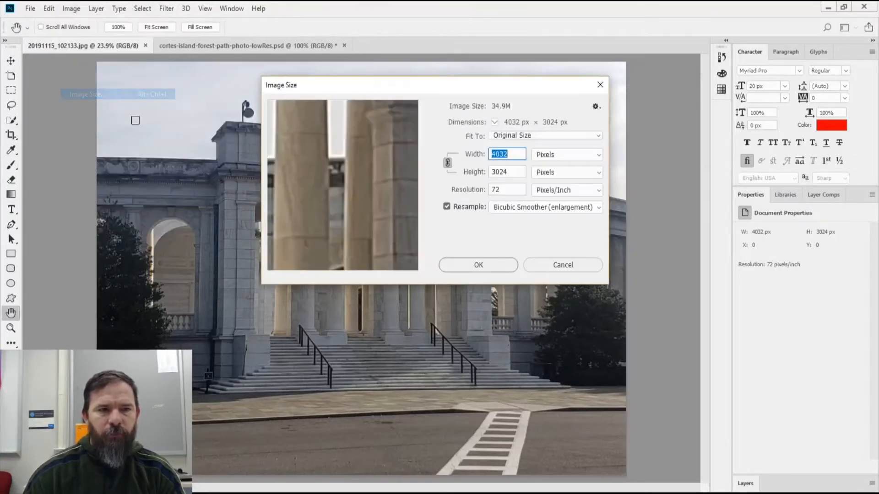
left_click(514, 209)
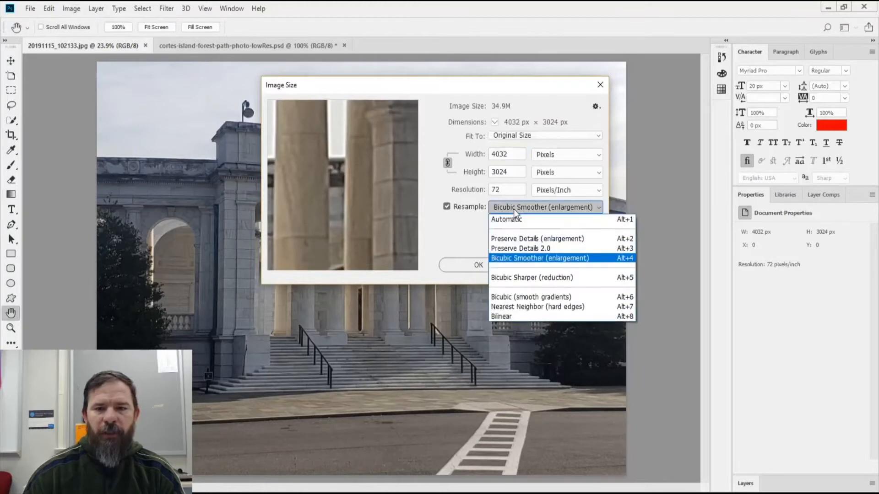
left_click(540, 278)
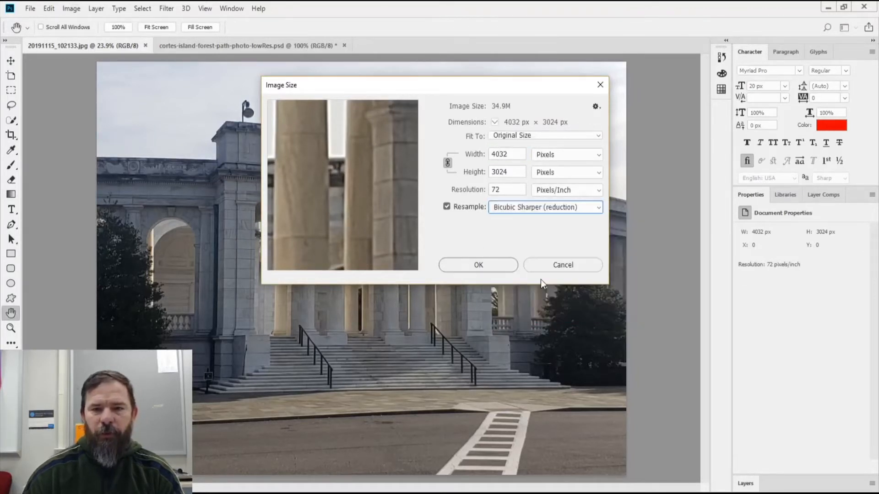
double_click(516, 154)
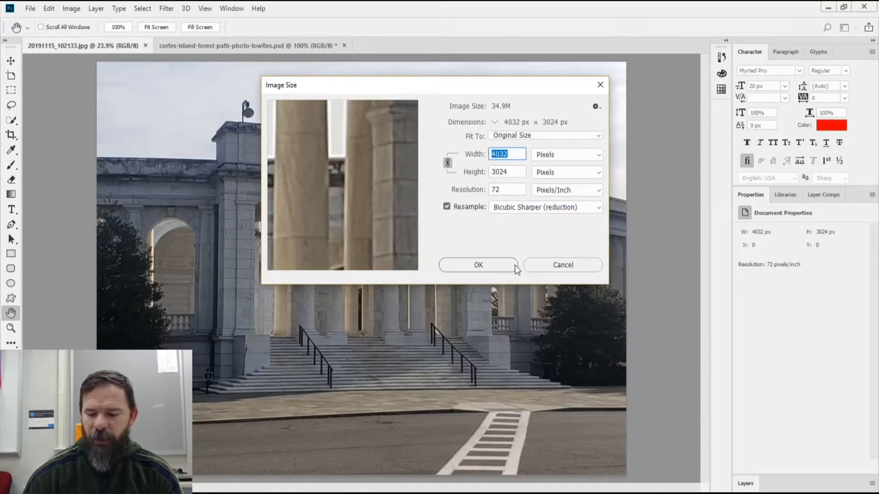
type("480")
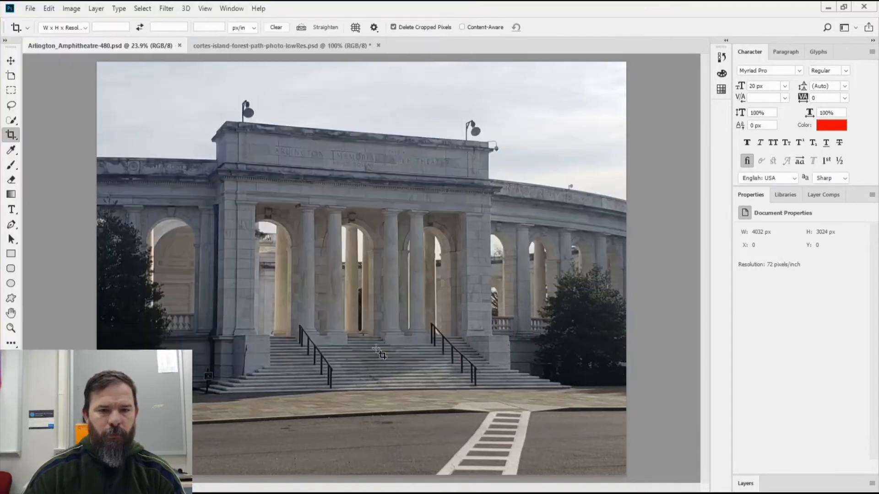
Resize the amphitheatre image to 480 pixels wide with Bicubic Sharper (reduction) resampling and view it at 100%.
left_click(72, 8)
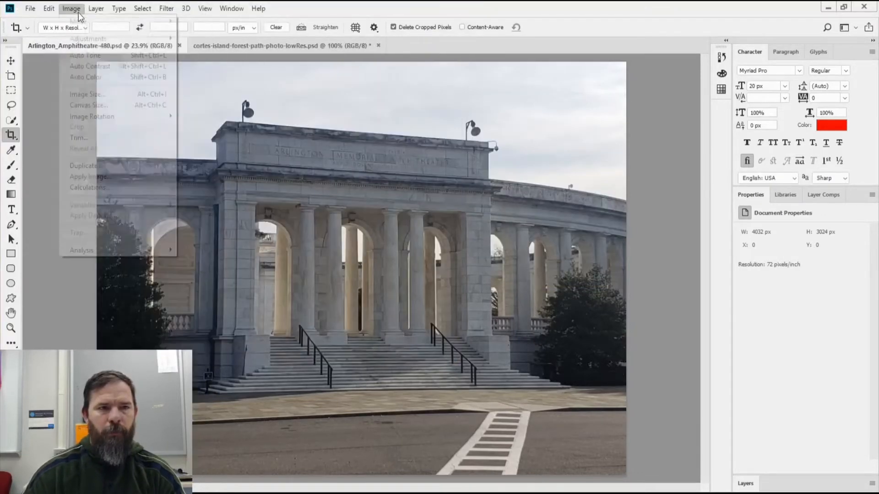
left_click(98, 98)
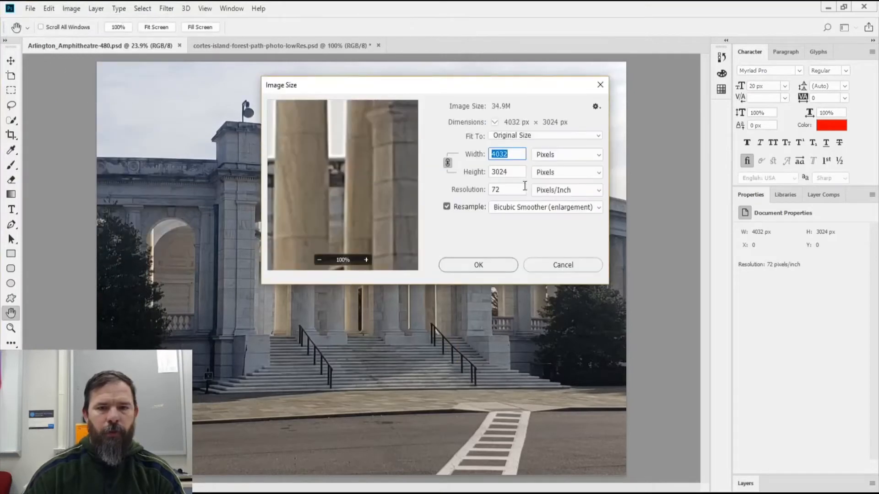
left_click(513, 207)
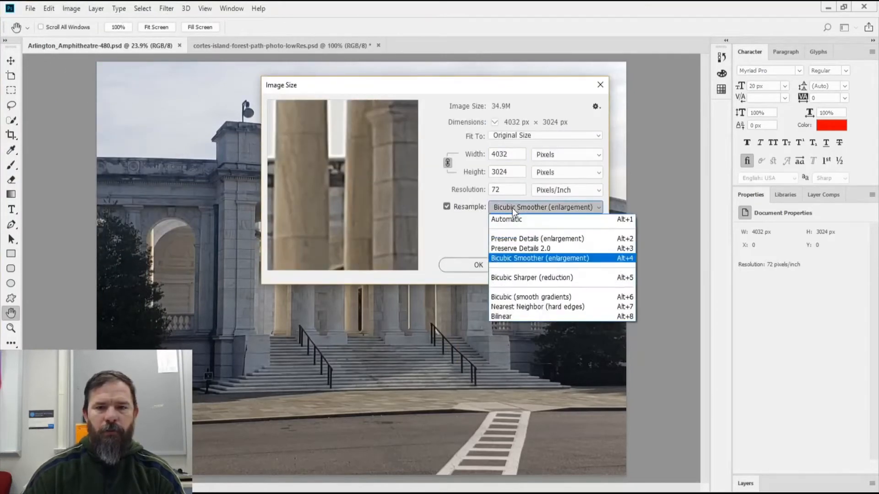
left_click(520, 275)
left_click(509, 155)
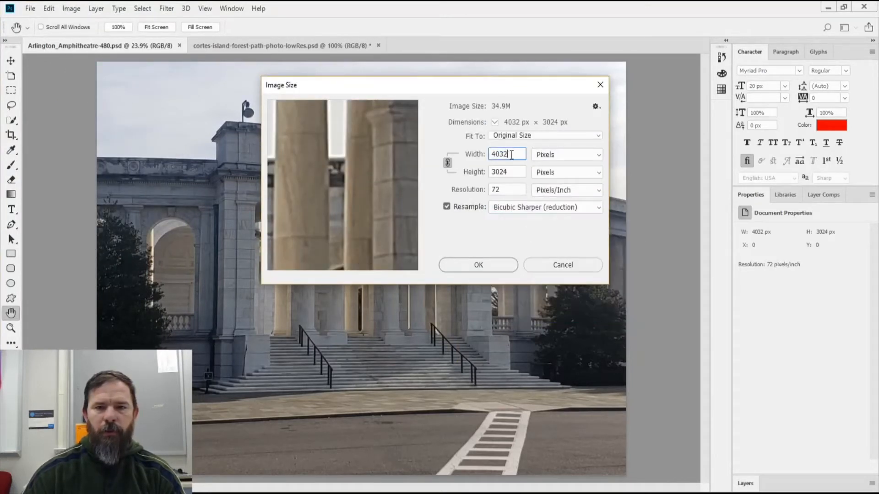
double_click(513, 154)
type("480")
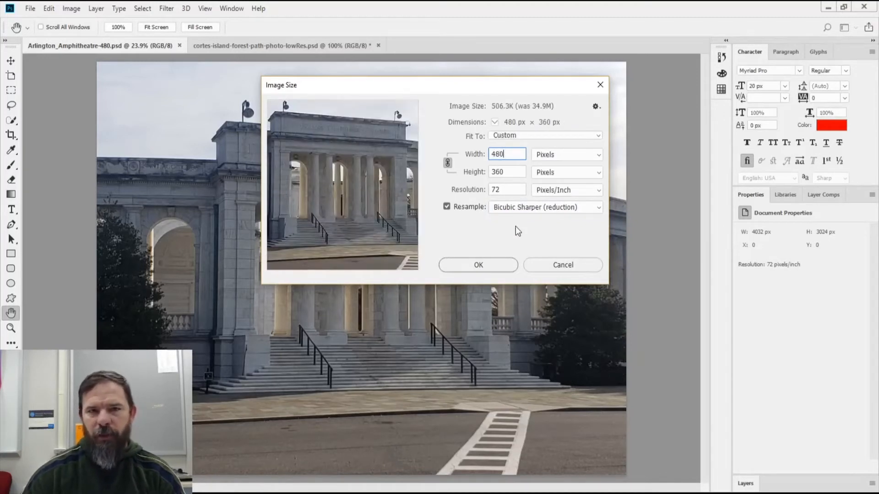
left_click(497, 262)
key("c")
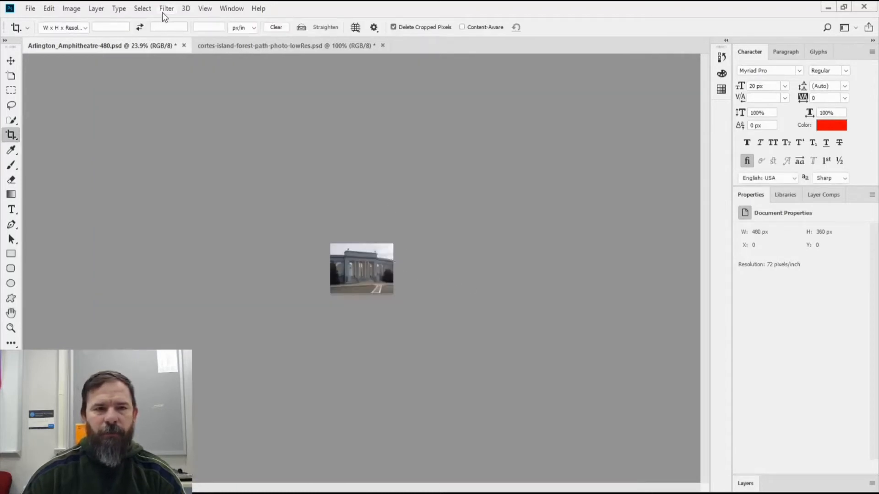
left_click(202, 8)
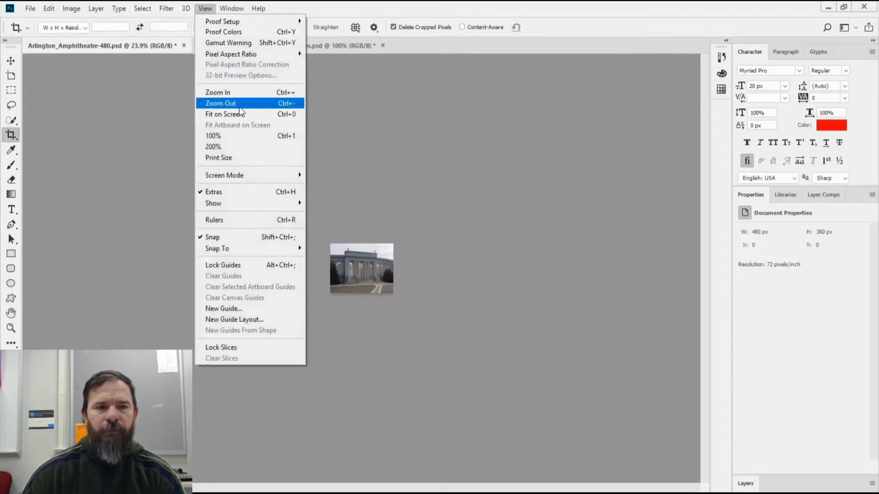
left_click(235, 135)
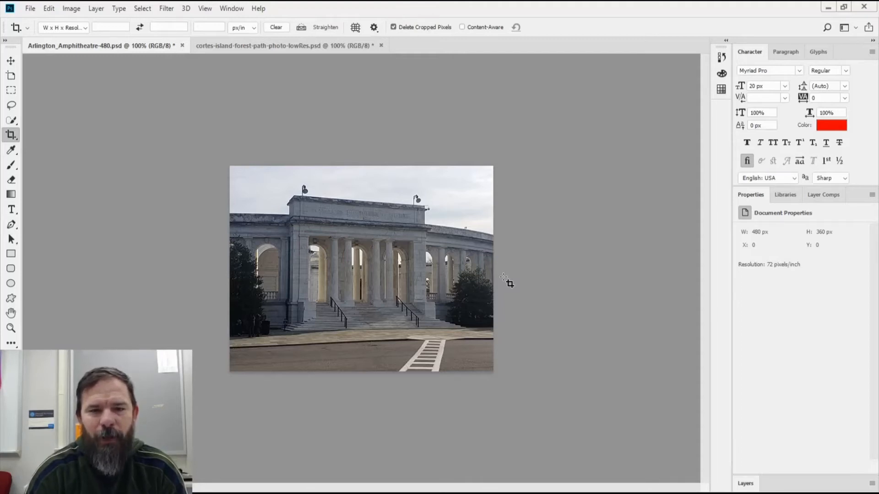
In the forest image's size settings, set the resolution to 72 pixels/inch and the width to 1980 pixels.
key("ctrl+Tab")
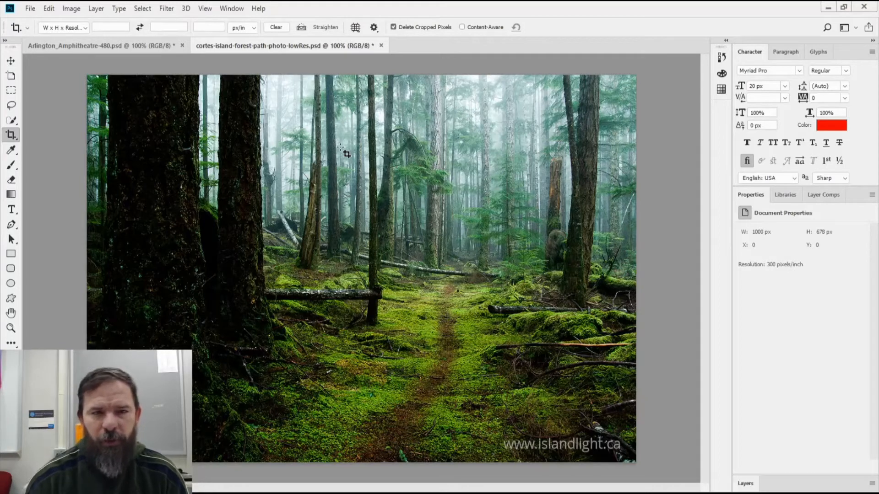
left_click(37, 9)
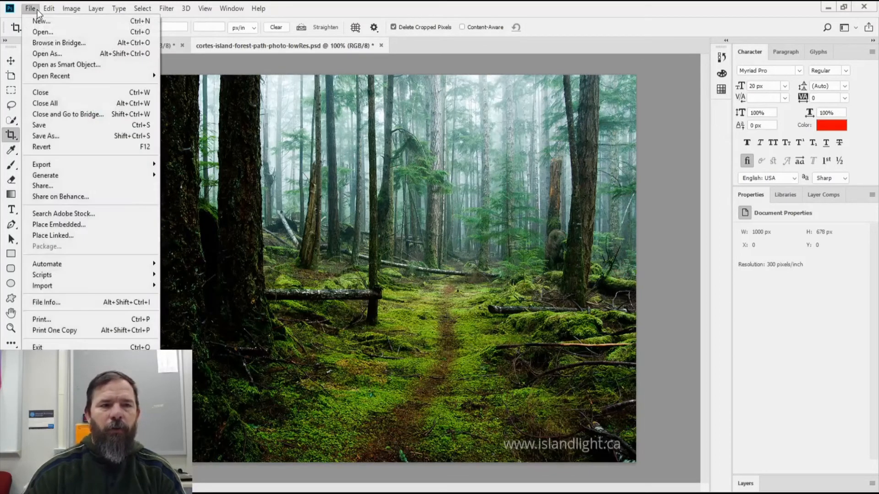
mouse_move(68, 10)
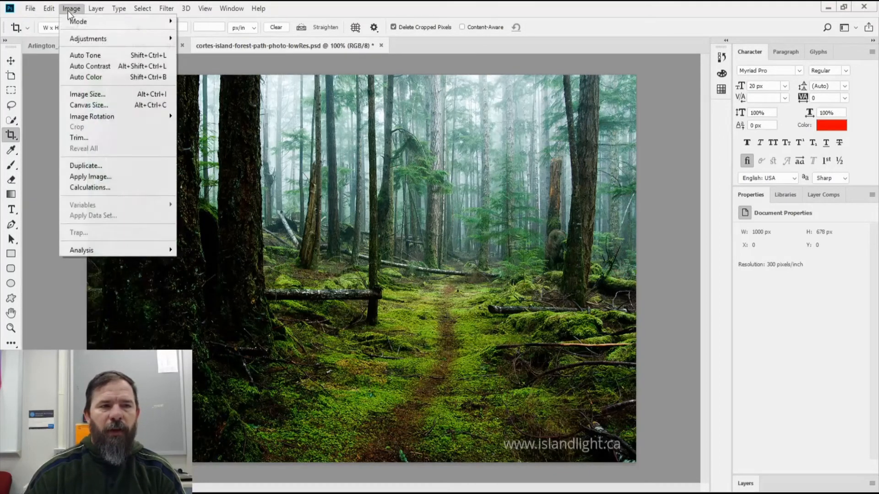
left_click(86, 94)
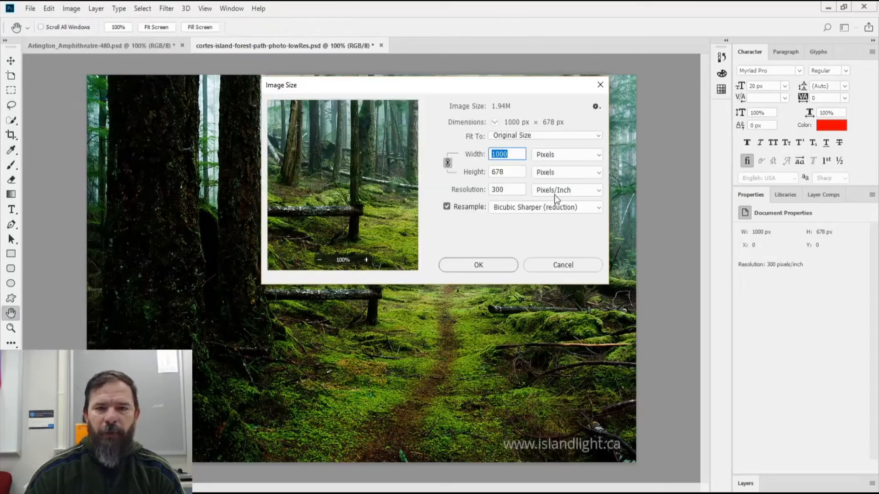
double_click(517, 190)
type("72")
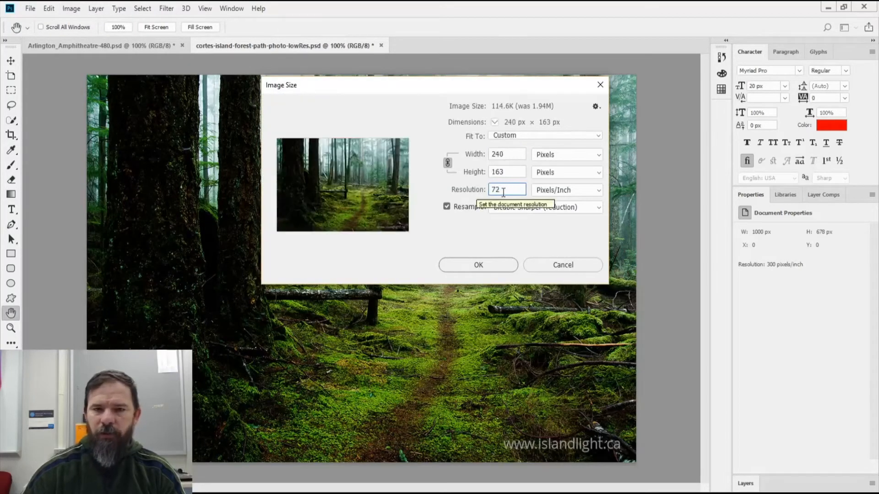
double_click(514, 153)
type("1980")
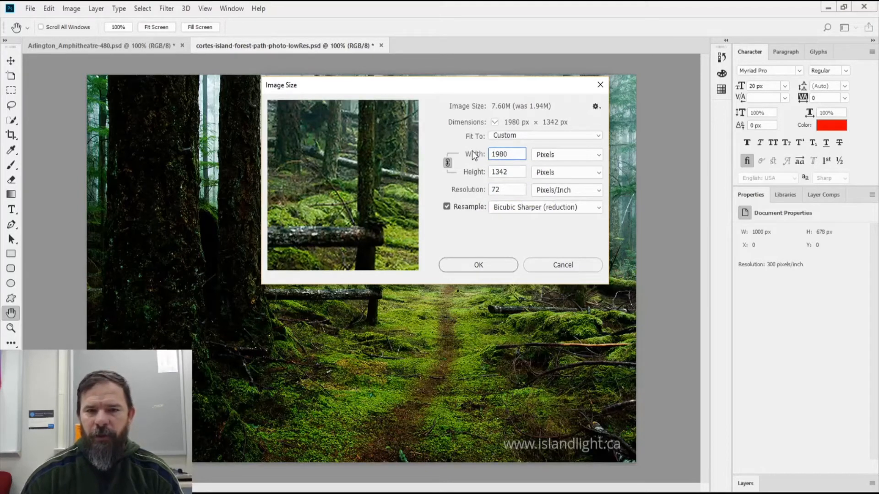
Compare the Preserve Details (enlargement) and Preserve Details 2.0 resampling methods, settling on Preserve Details (enlargement).
left_click(512, 208)
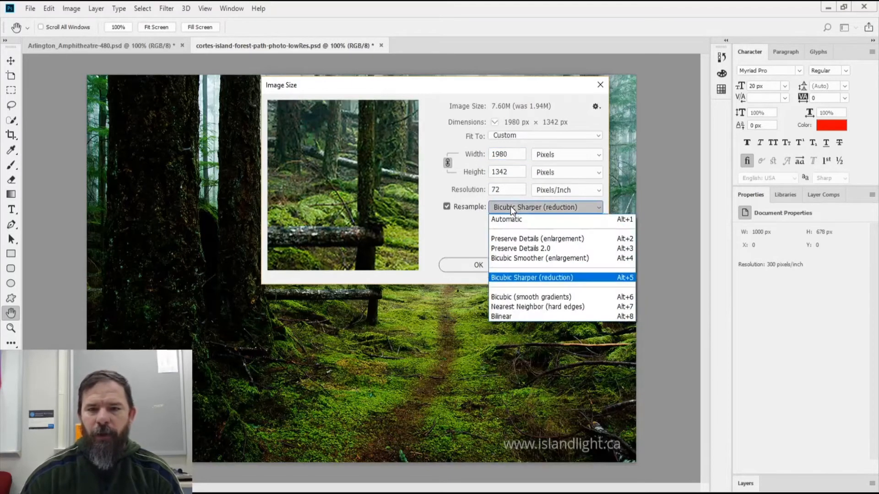
left_click(527, 243)
left_click(533, 208)
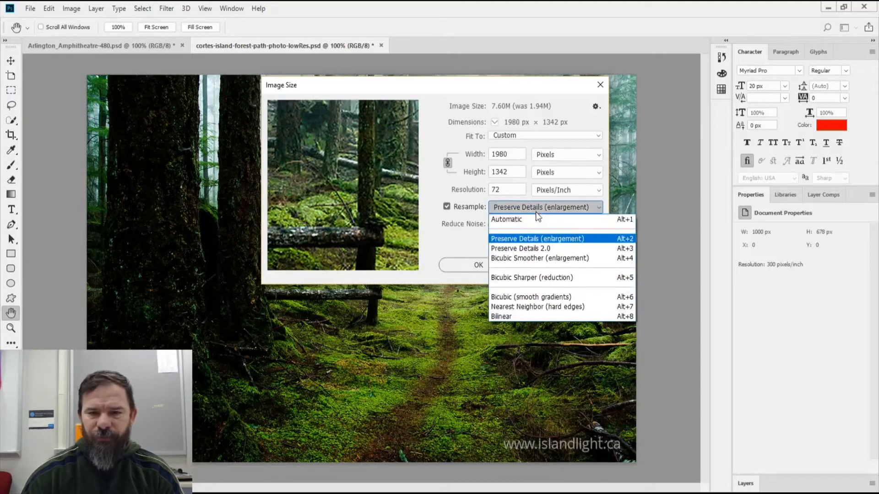
left_click(529, 252)
left_click(533, 208)
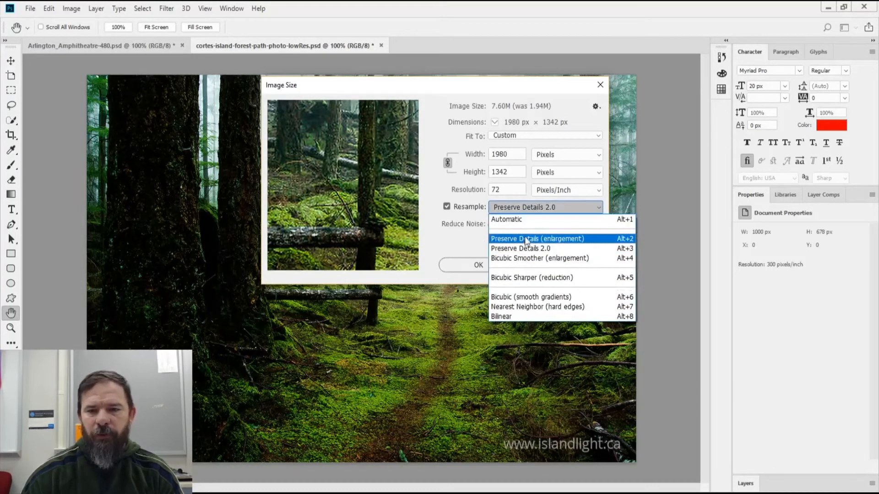
left_click(524, 237)
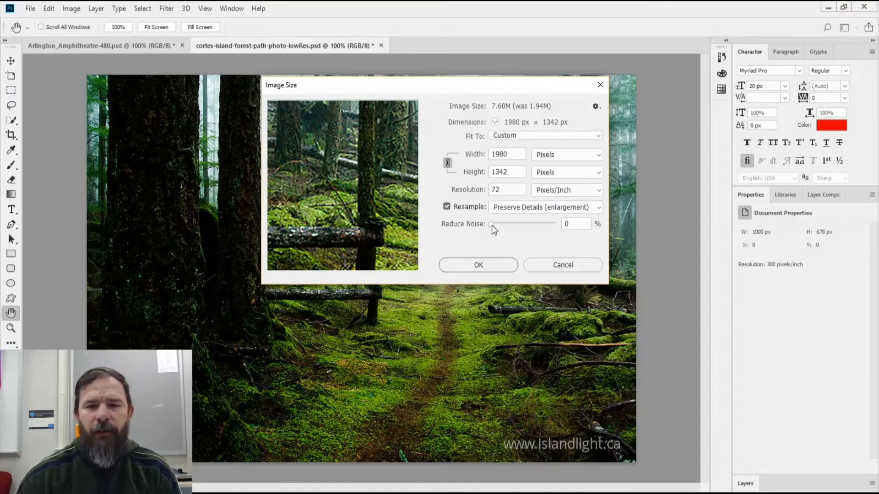
Set noise reduction to about 18% while checking the magnified preview, apply the forest image's enlargement and fit it to the screen.
left_click_drag(492, 224, 470, 232)
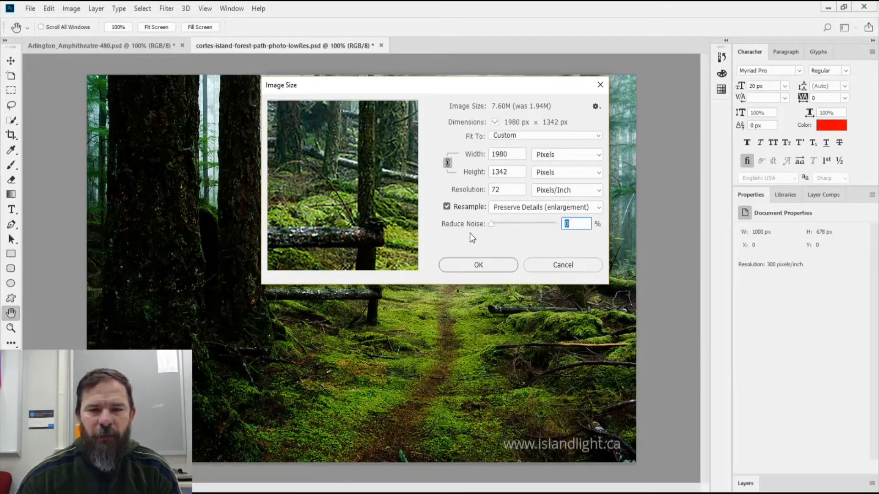
left_click_drag(565, 236, 491, 239)
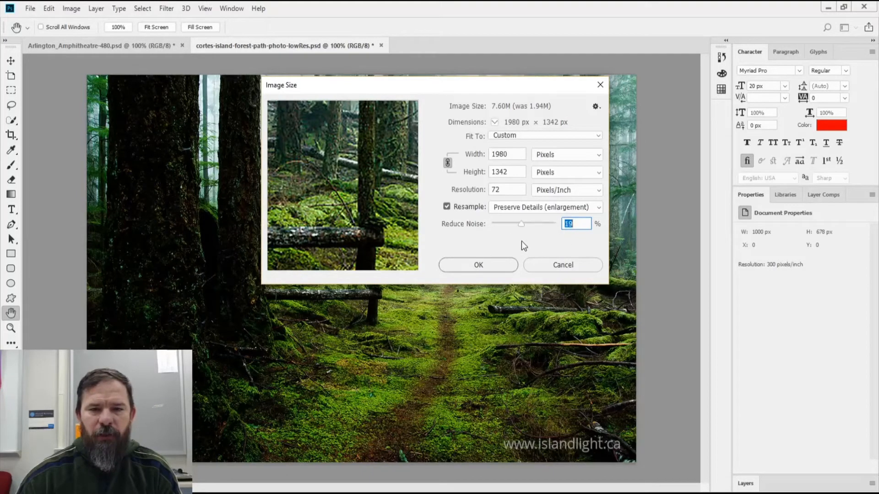
left_click(366, 260)
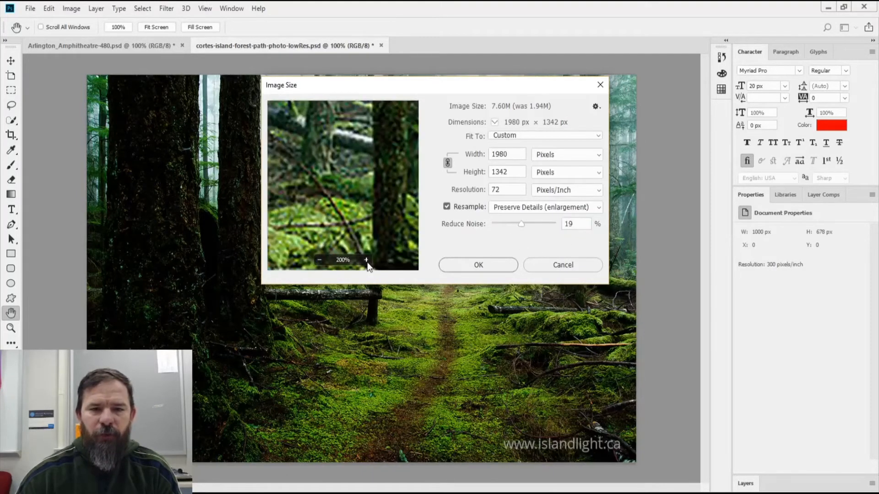
left_click(367, 261)
left_click(523, 224)
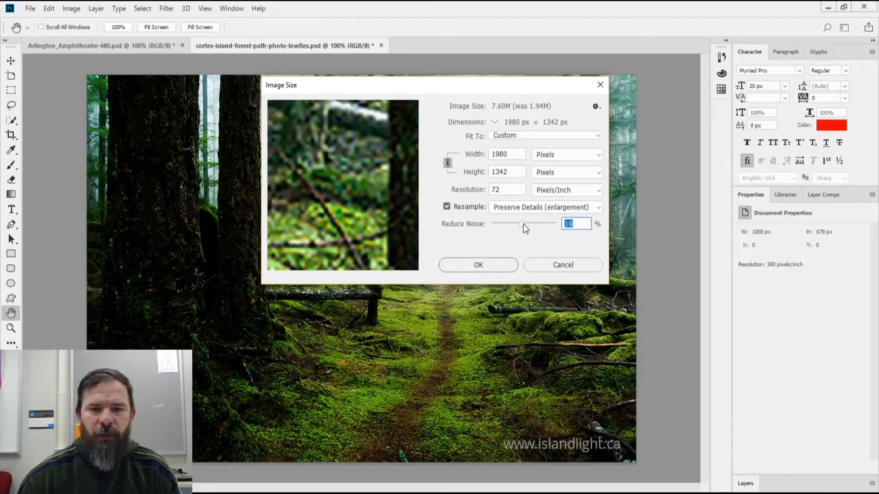
key("ctrl+0")
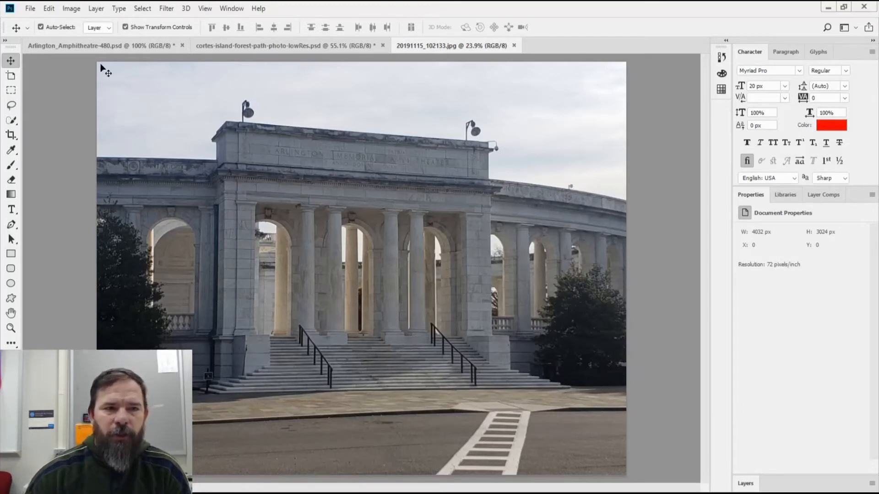
Rotate the full-size amphitheatre JPG by 180°.
left_click(72, 8)
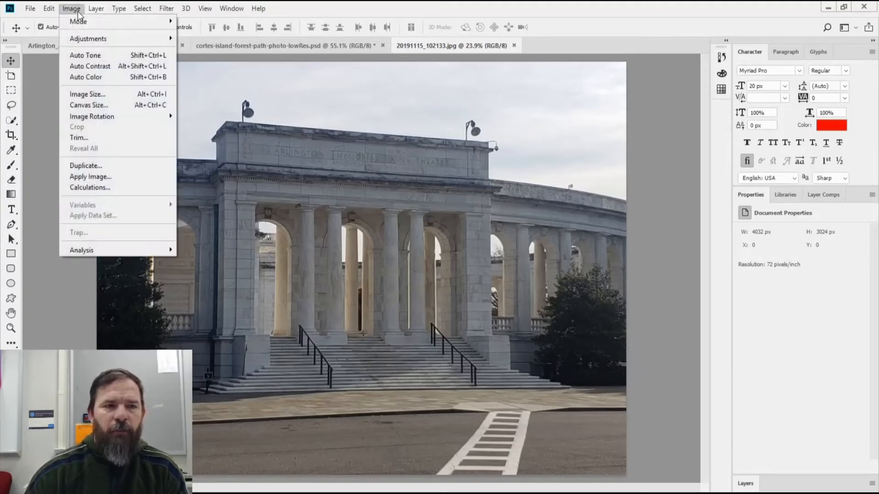
mouse_move(114, 116)
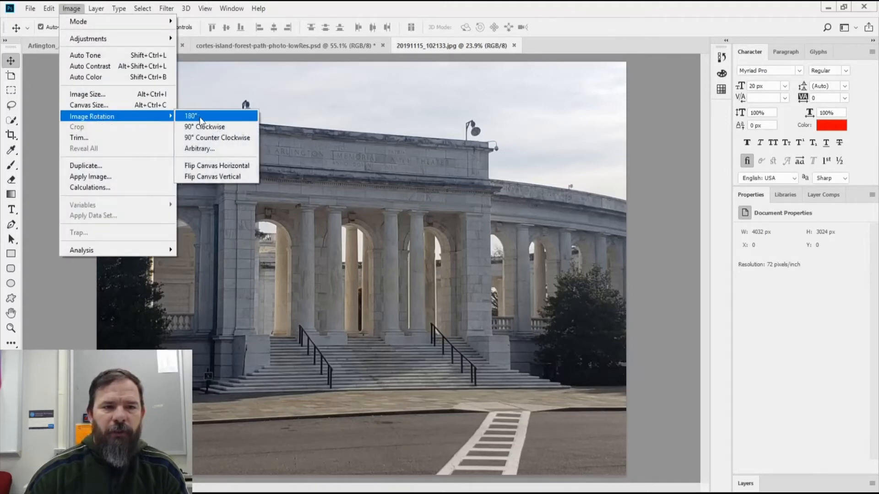
left_click(213, 117)
Rotate the upside-down amphitheatre photo 90° clockwise and turn it back 90° counter clockwise.
left_click(73, 9)
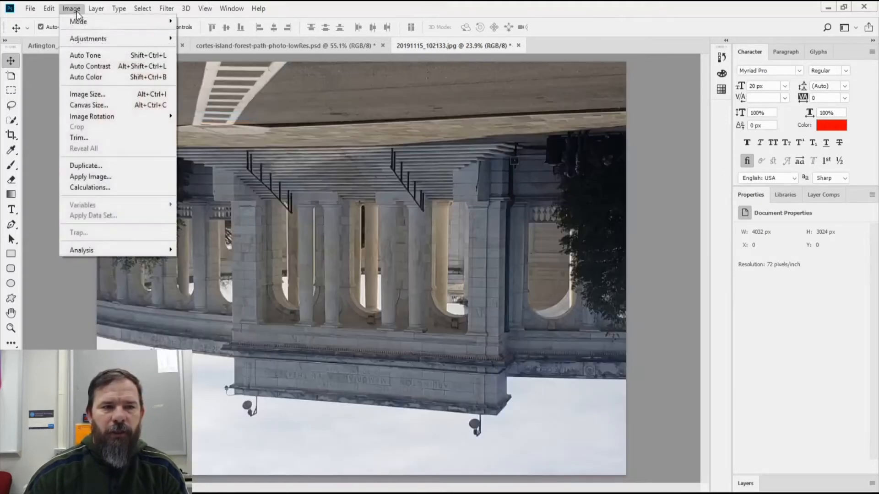
mouse_move(91, 116)
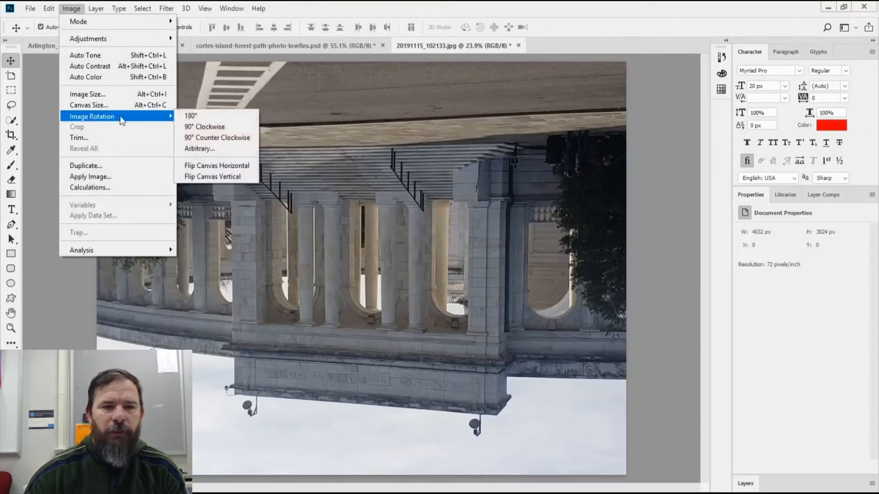
left_click(204, 126)
left_click(75, 8)
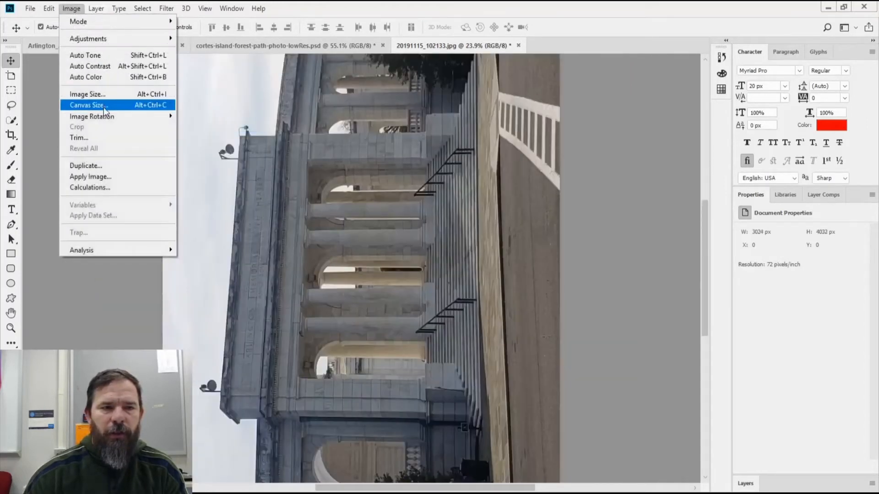
mouse_move(105, 118)
left_click(211, 138)
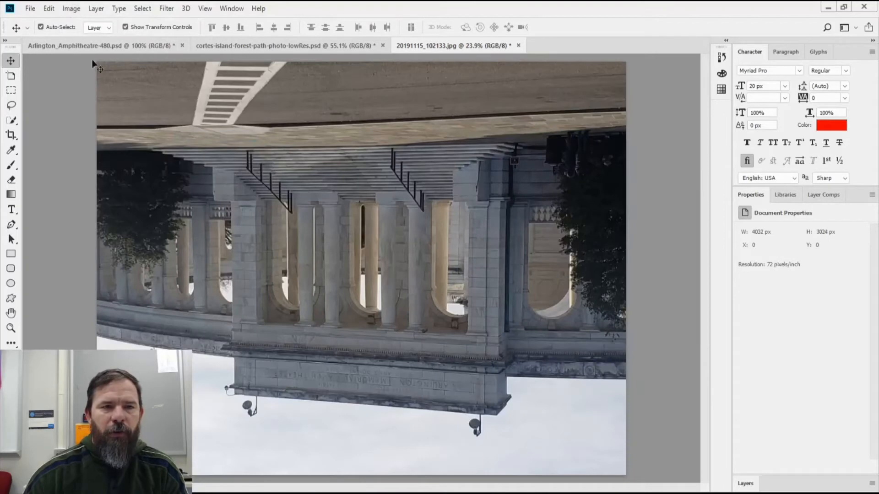
Turn the upside-down amphitheatre photo upright with two 90° clockwise rotations.
left_click(72, 8)
mouse_move(104, 116)
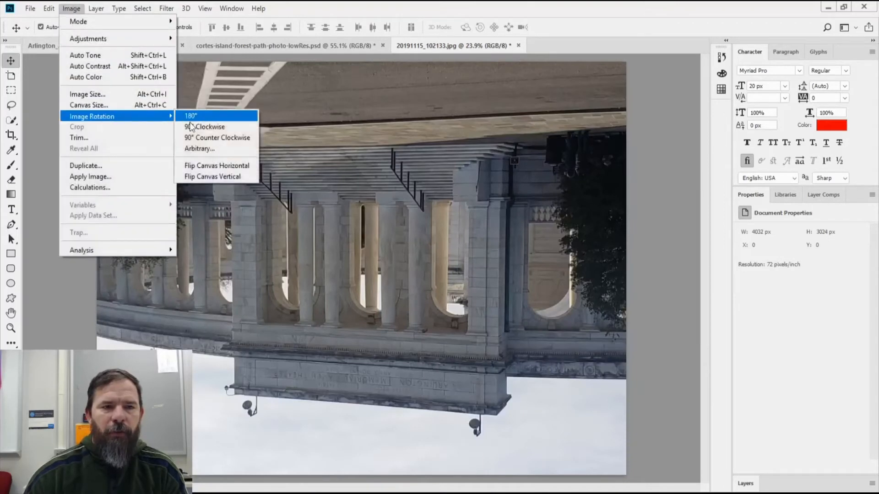
left_click(194, 128)
left_click(71, 9)
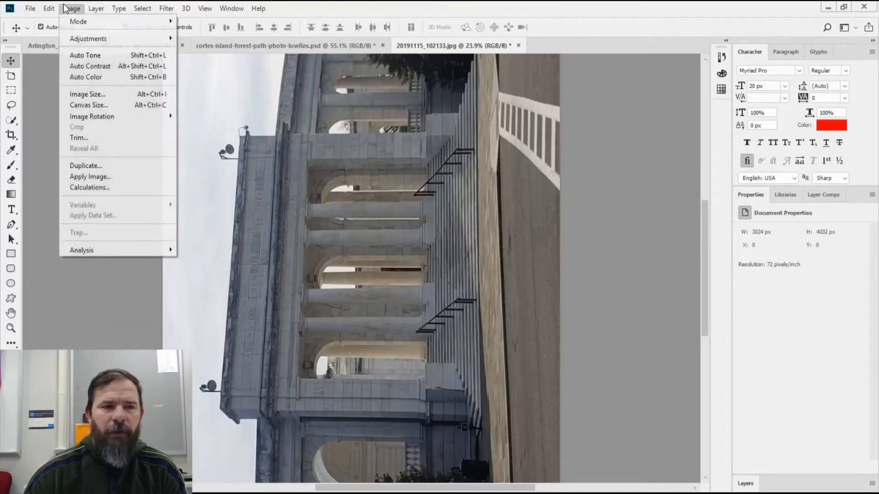
mouse_move(93, 118)
left_click(197, 129)
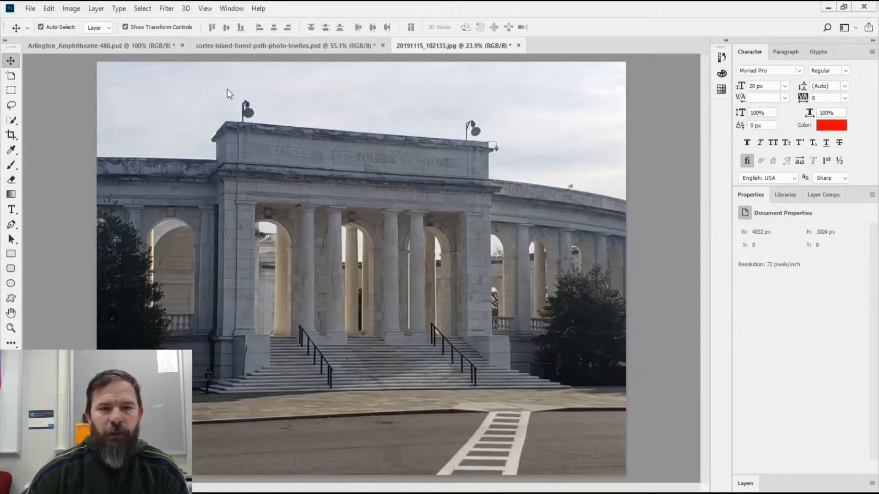
Rotate the landscape amphitheatre photo by an arbitrary angle of 10° clockwise and undo the rotation.
left_click(71, 9)
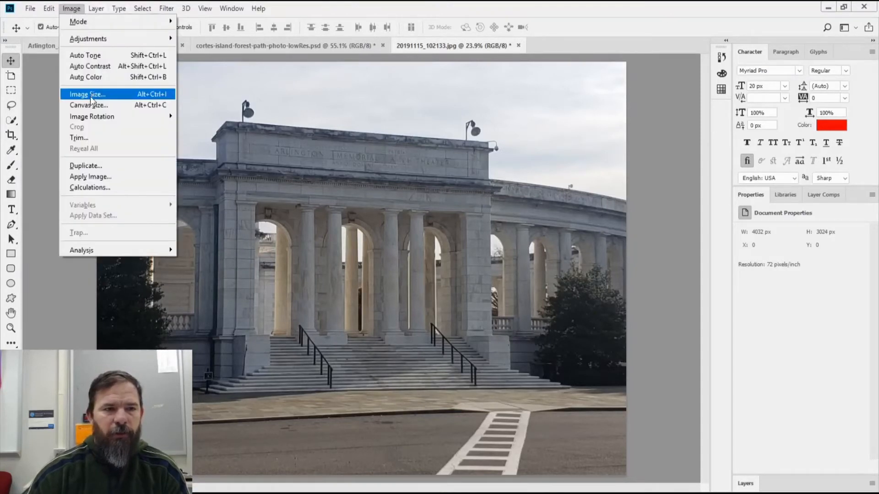
mouse_move(92, 120)
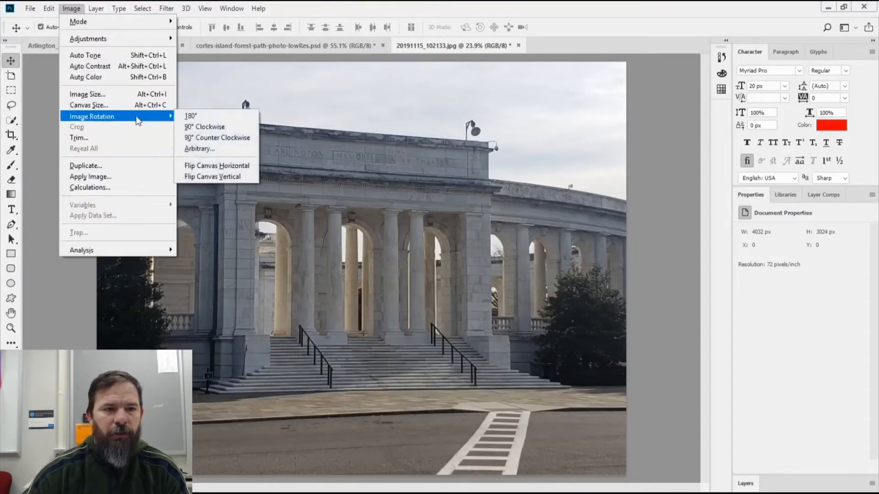
left_click(216, 150)
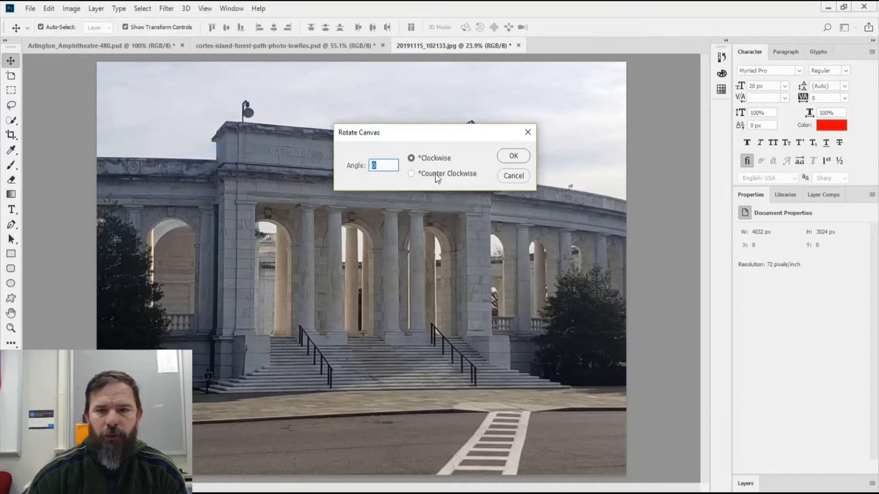
type("10")
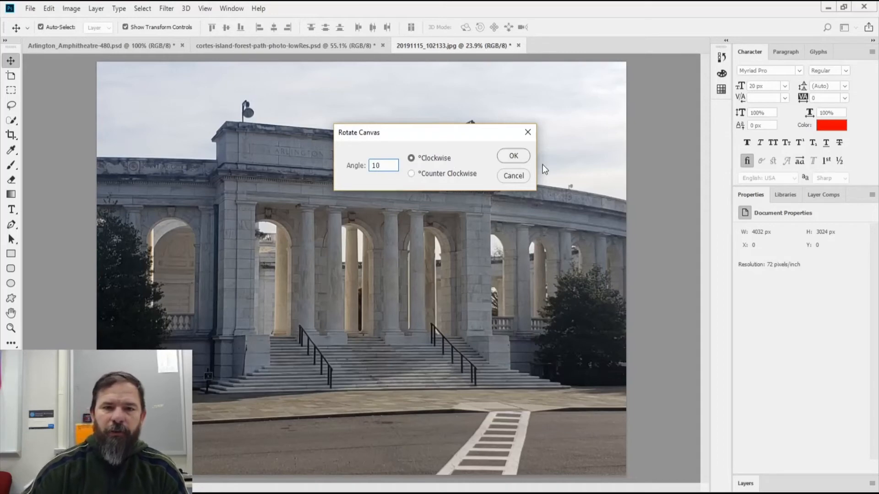
left_click(514, 156)
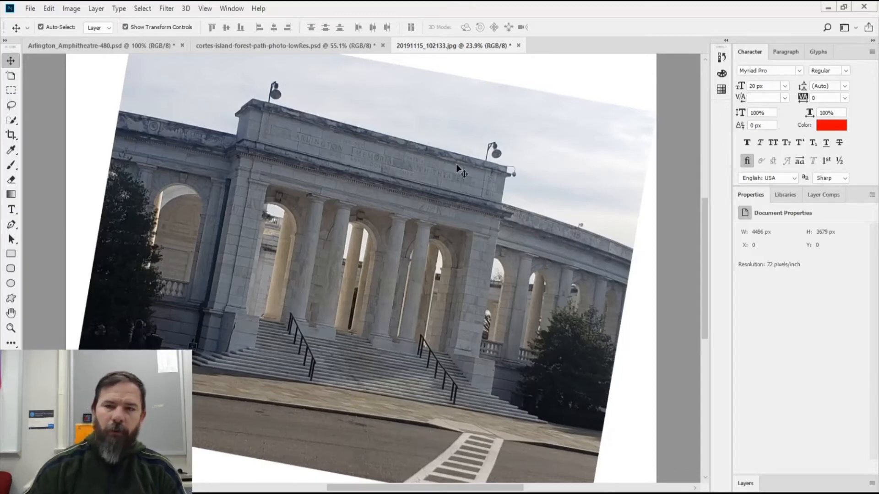
key("ctrl+z")
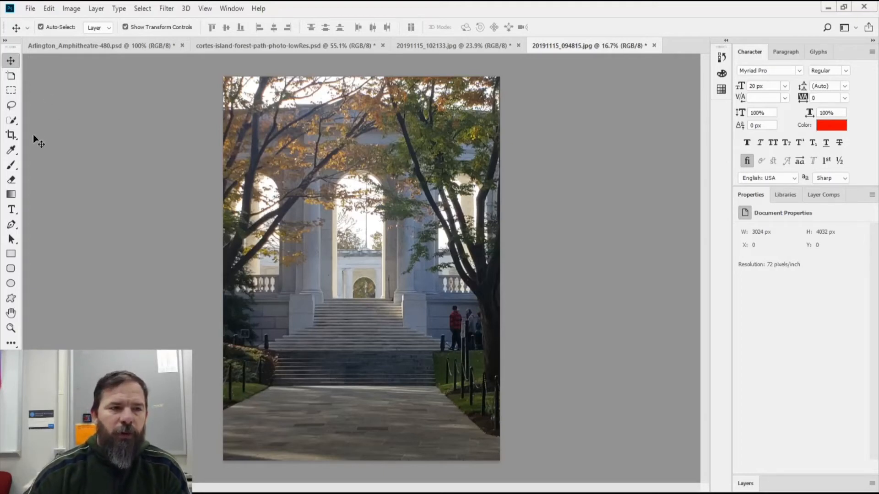
Start a crop on the portrait photo 20191115_094815.jpg with the Crop tool by slightly adjusting a corner of the frame.
left_click(12, 137)
left_click(13, 137)
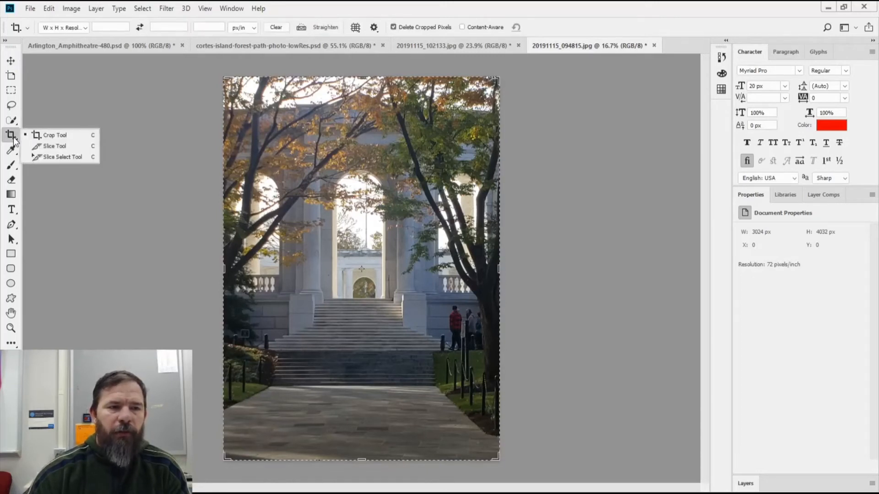
left_click(40, 135)
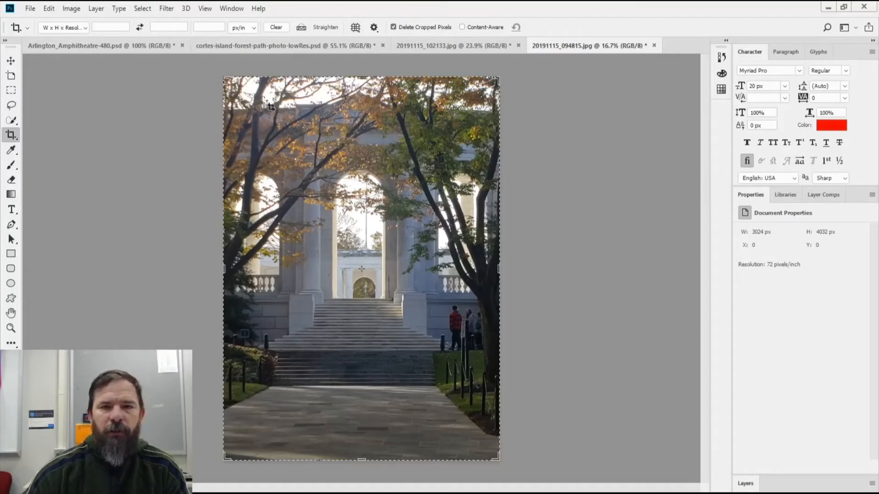
mouse_move(217, 78)
left_mouse_down()
mouse_move(252, 132)
mouse_move(204, 178)
mouse_move(268, 147)
mouse_move(232, 138)
mouse_move(247, 192)
mouse_move(268, 160)
mouse_move(261, 167)
mouse_move(267, 210)
mouse_move(218, 96)
mouse_move(213, 72)
mouse_move(224, 76)
left_mouse_up()
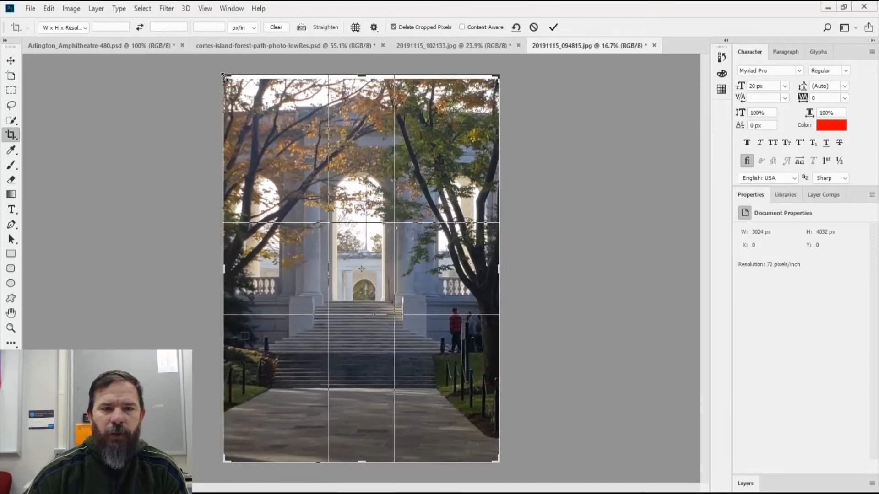
Compare the Grid, Diagonal, Triangle and Golden Ratio crop overlays on the portrait photo.
left_click(355, 27)
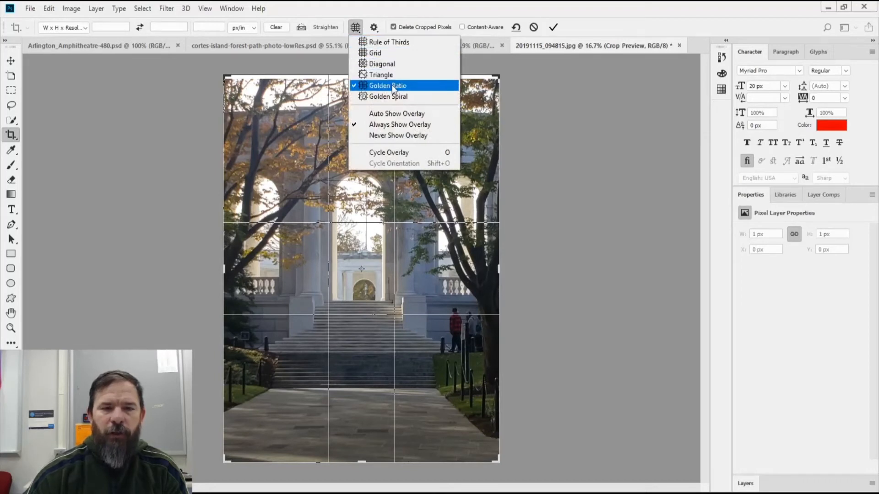
left_click(392, 51)
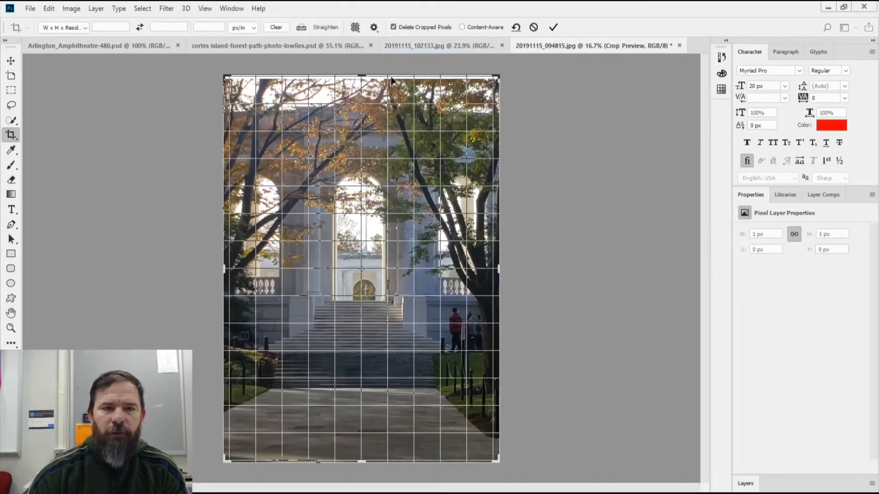
left_click(355, 29)
left_click(386, 63)
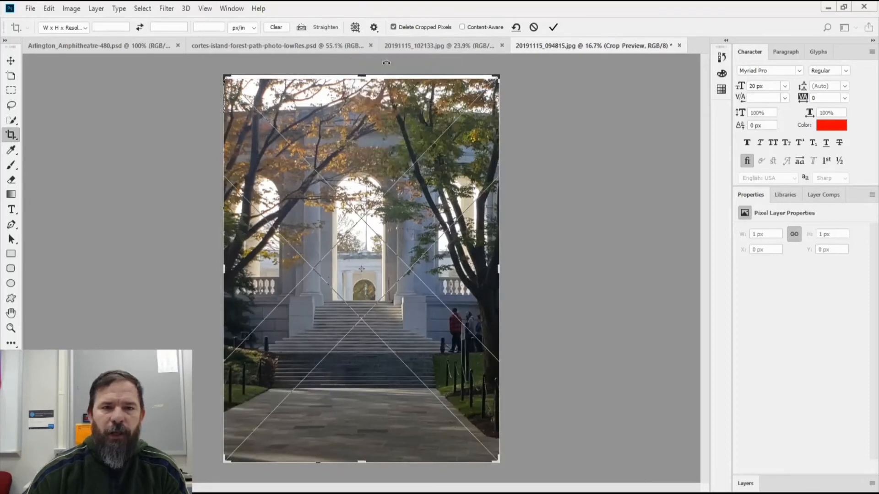
left_click(355, 28)
left_click(369, 72)
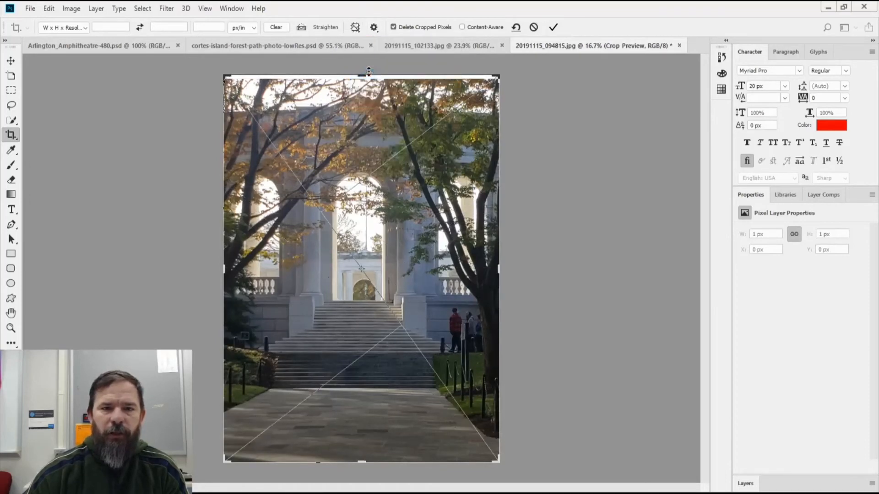
left_click(356, 27)
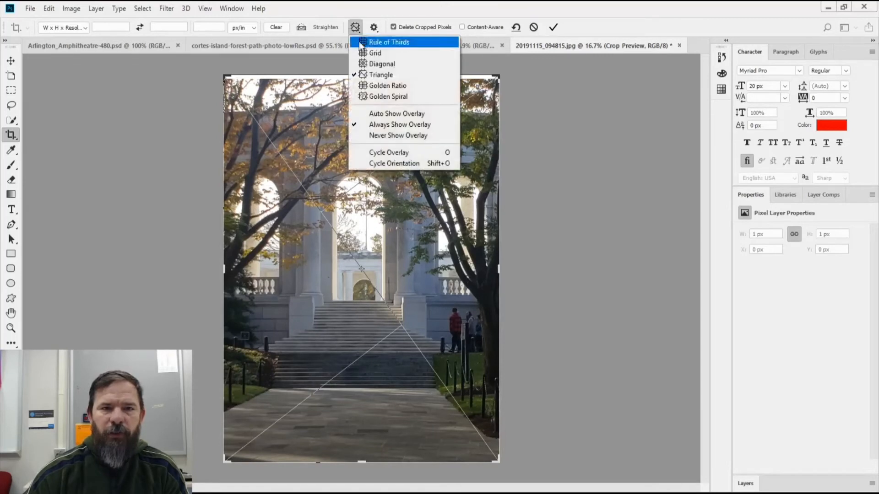
left_click(380, 85)
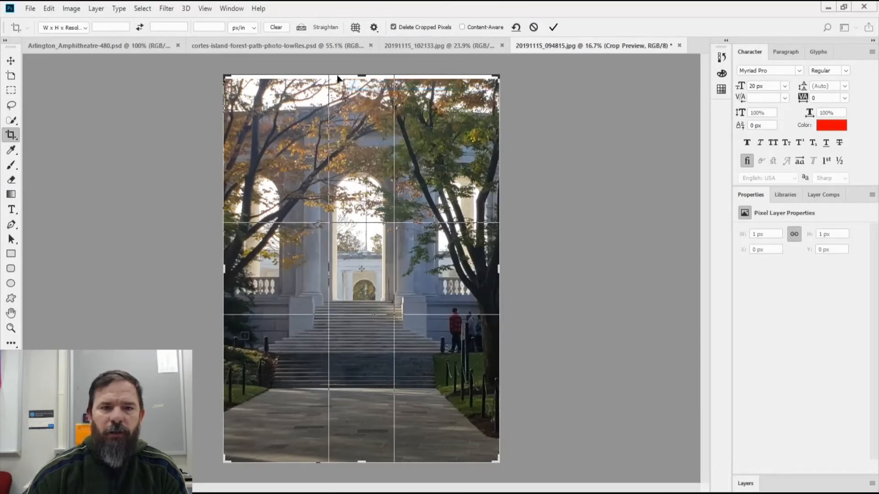
Use the Rule of Thirds overlay and crop the portrait photo to the central arch and steps, about 1584 × 2388 px.
left_click(355, 27)
left_click(386, 42)
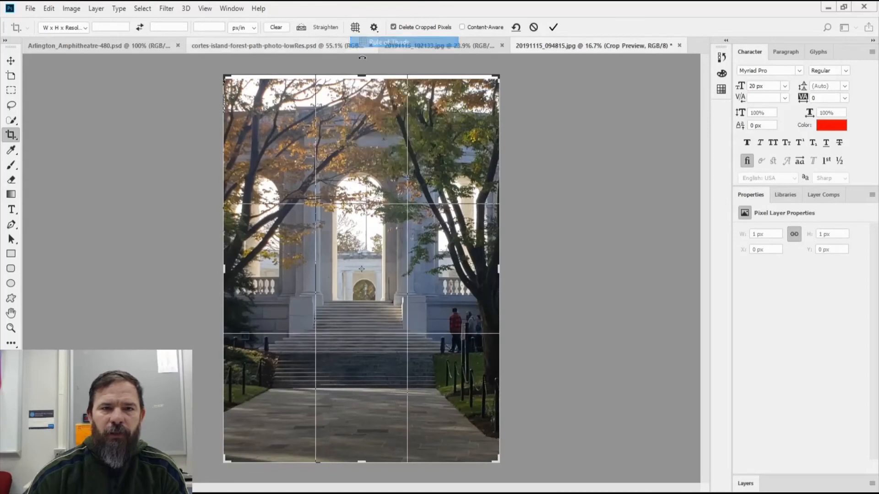
left_click_drag(362, 76, 358, 168)
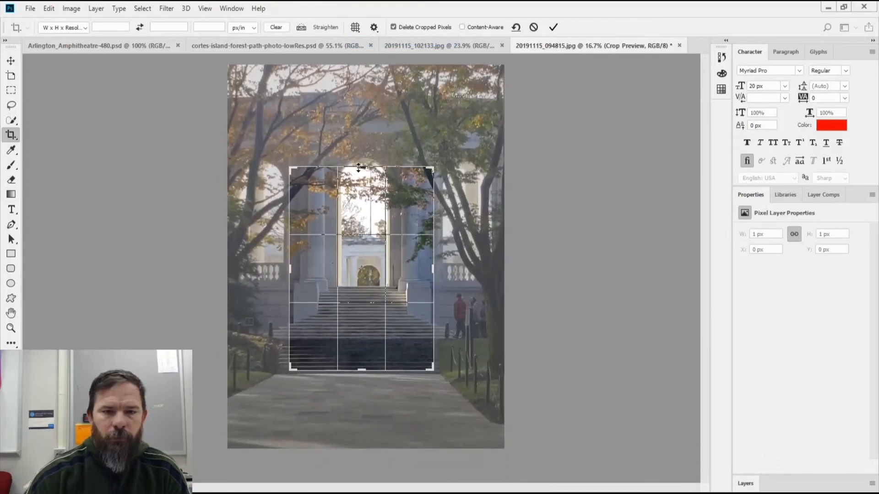
left_click_drag(361, 370, 365, 365)
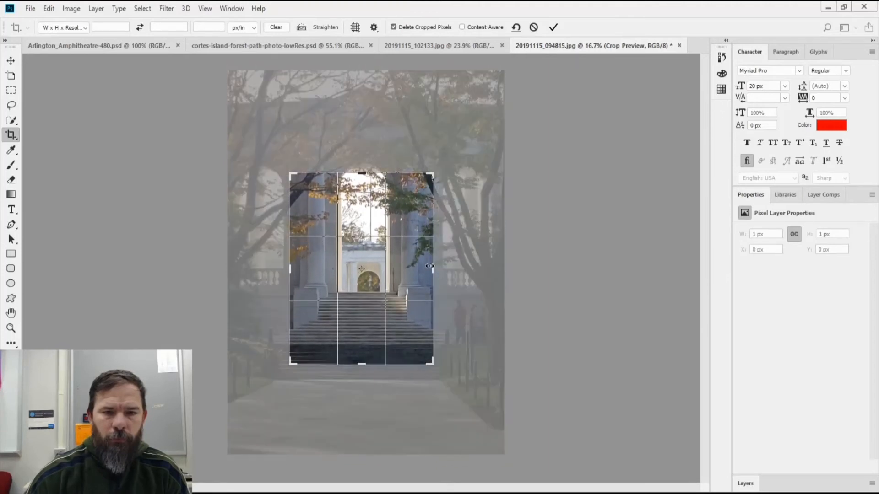
left_click_drag(429, 266, 429, 266)
left_click_drag(362, 173, 361, 156)
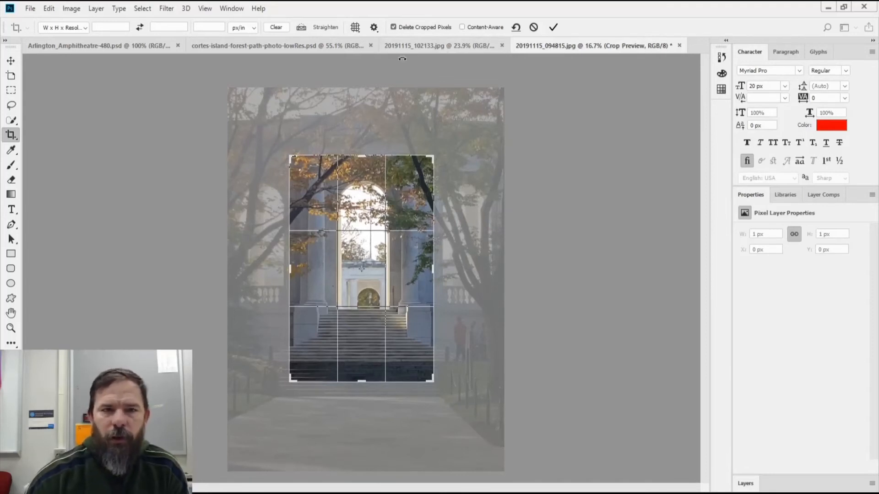
left_click(553, 27)
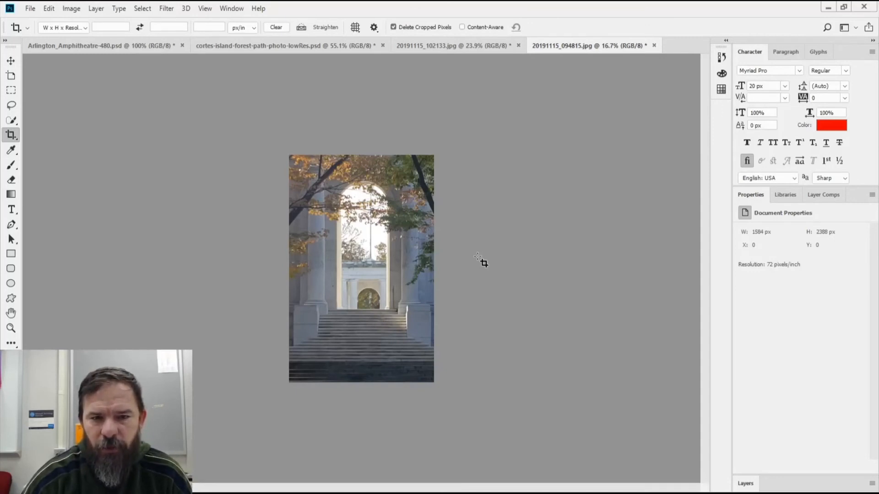
Switch to the landscape amphitheatre photo, set its crop option to Ratio and swap the dimensions to 1107 by 830.
key("ctrl+shift+Tab")
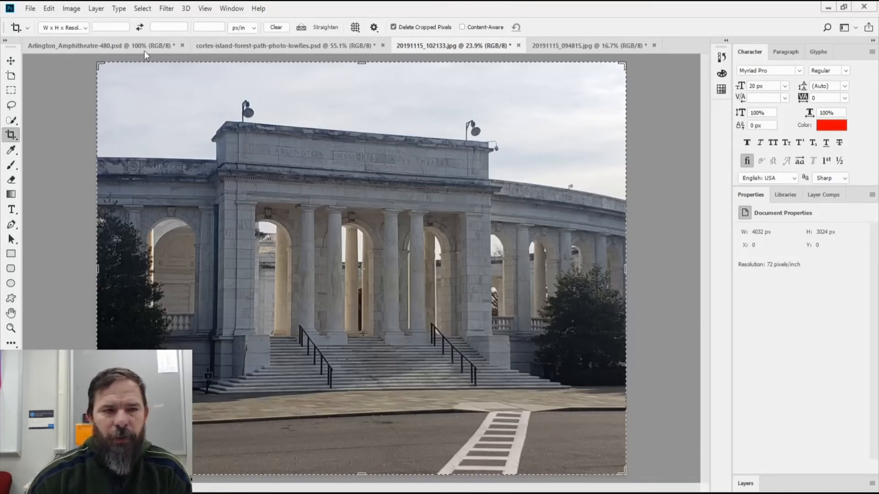
left_click(73, 27)
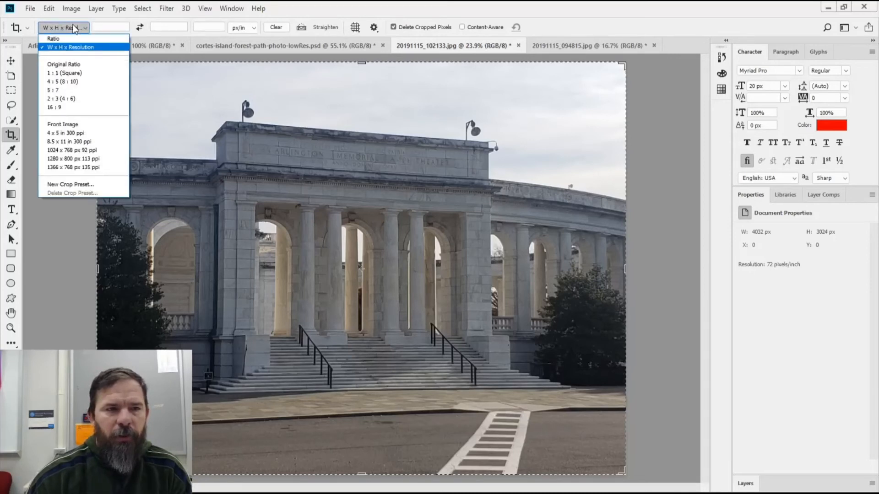
left_click(71, 37)
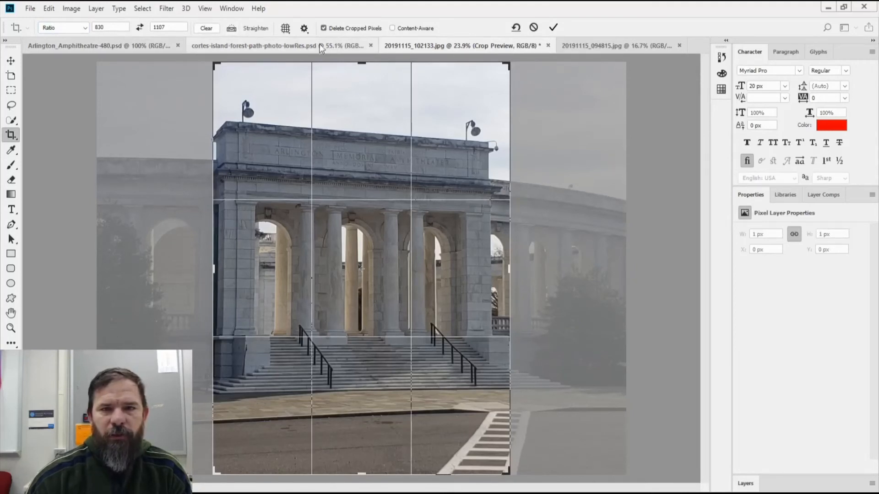
left_click(141, 27)
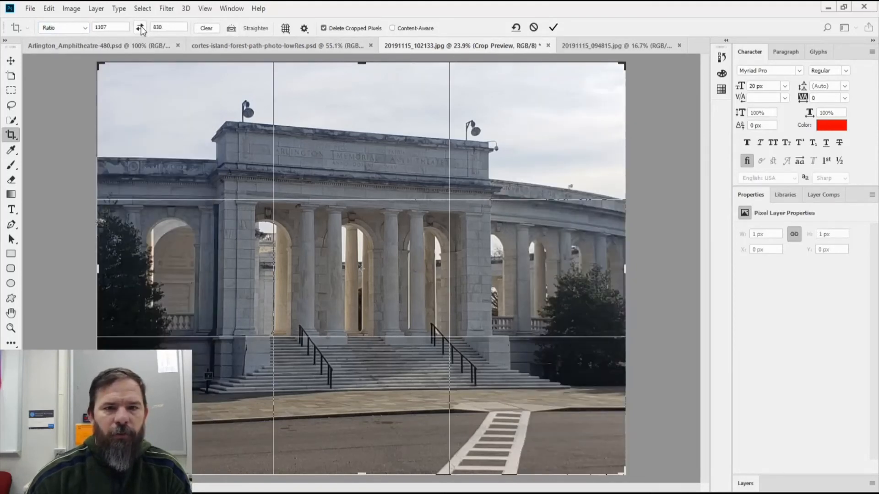
left_click(141, 27)
left_click(141, 27)
Try the Front Image, 4 x 5 in 300 ppi, 1024 x 768 px 92 ppi and 1280 x 800 px 113 ppi crop presets.
left_click(80, 28)
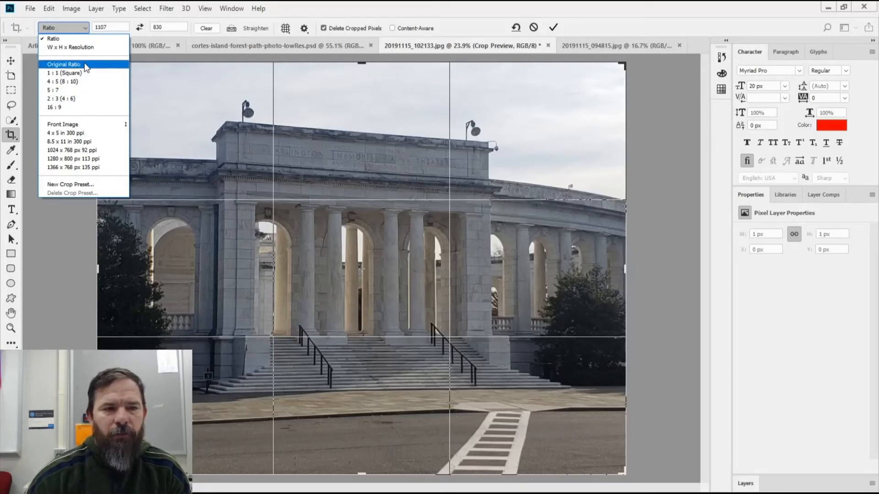
left_click(83, 125)
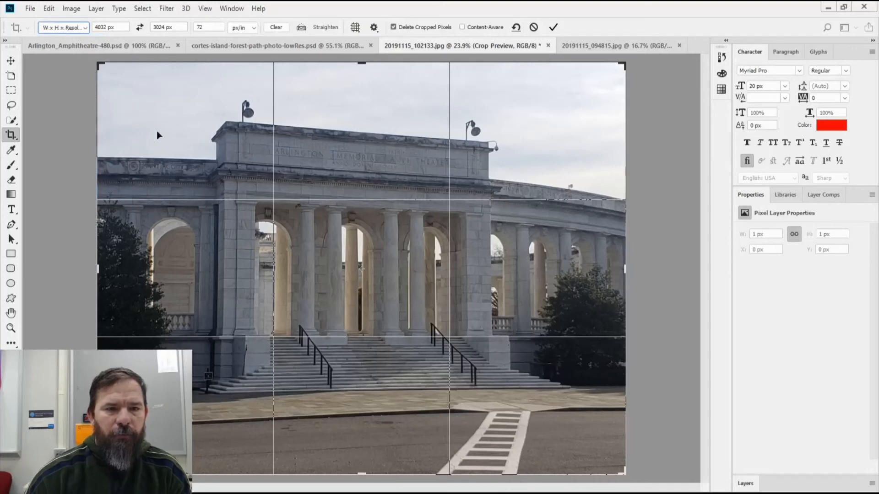
left_click(61, 28)
left_click(80, 134)
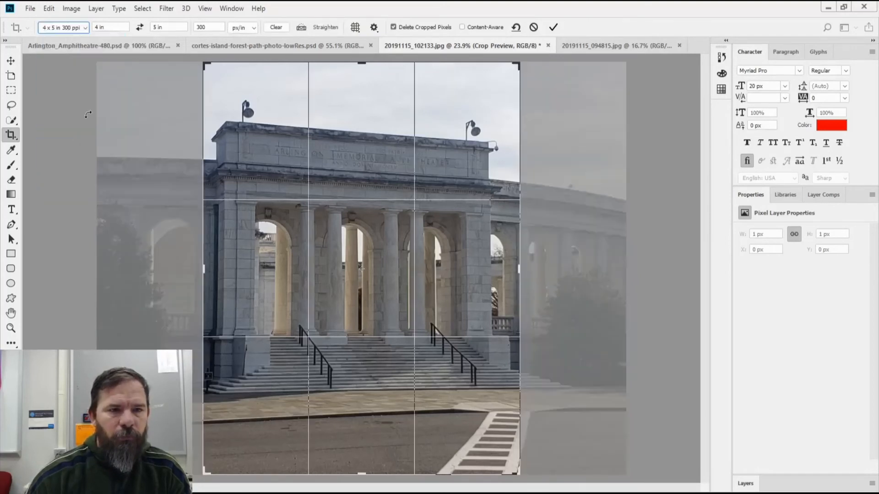
left_click(71, 28)
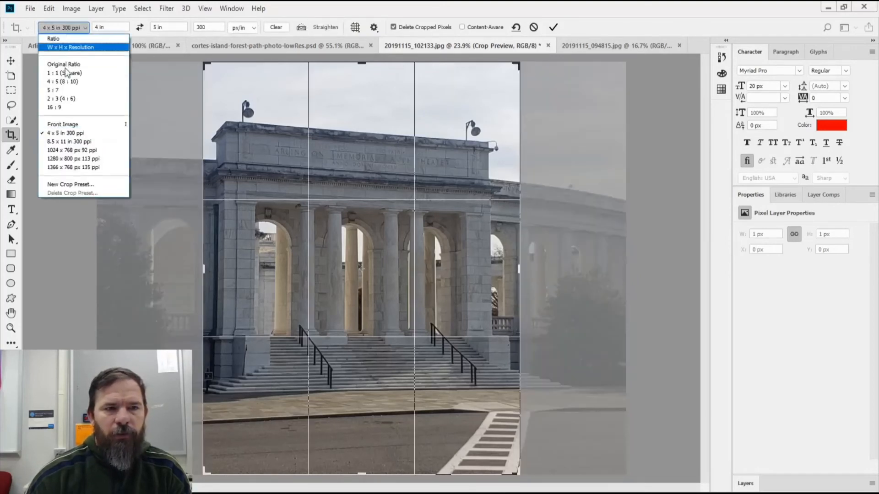
left_click(71, 151)
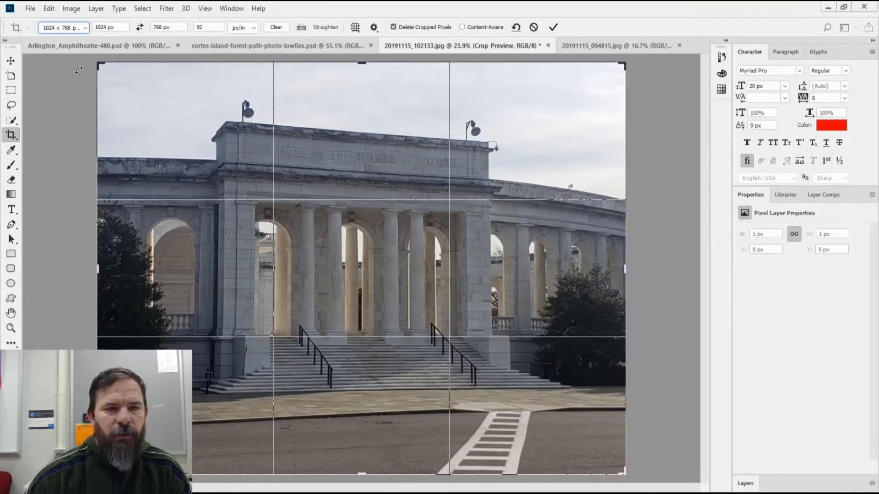
left_click(78, 31)
left_click(73, 161)
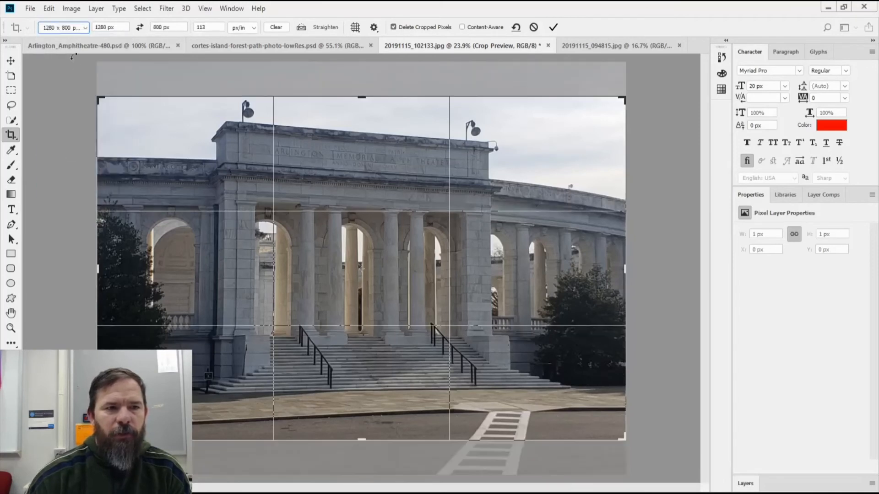
Set the landscape photo's crop preset to 1366 x 768 px 135 ppi.
left_click(73, 26)
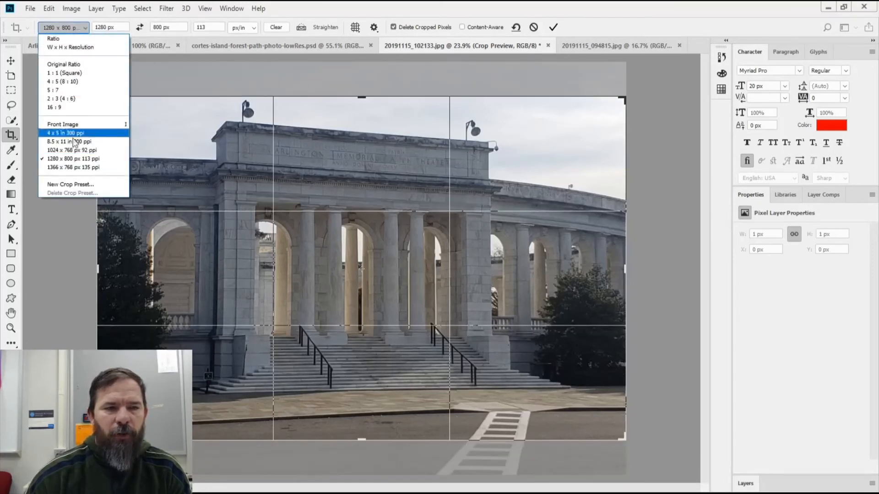
left_click(75, 167)
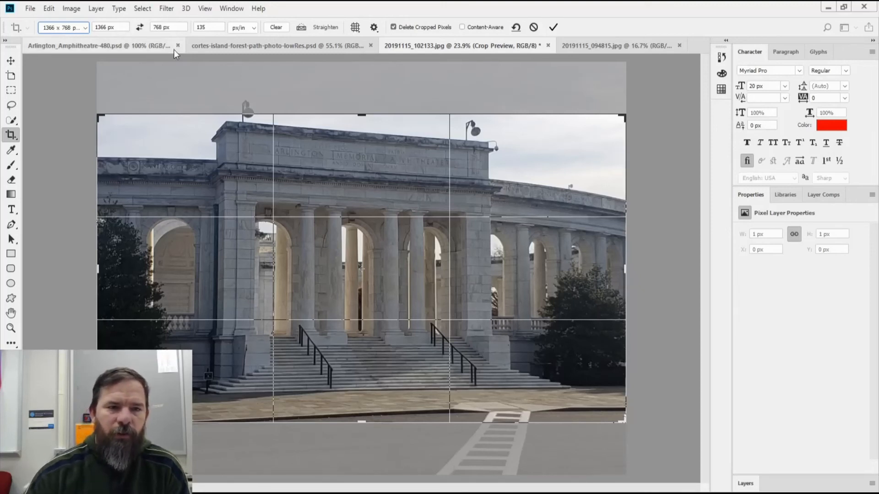
left_click(226, 142)
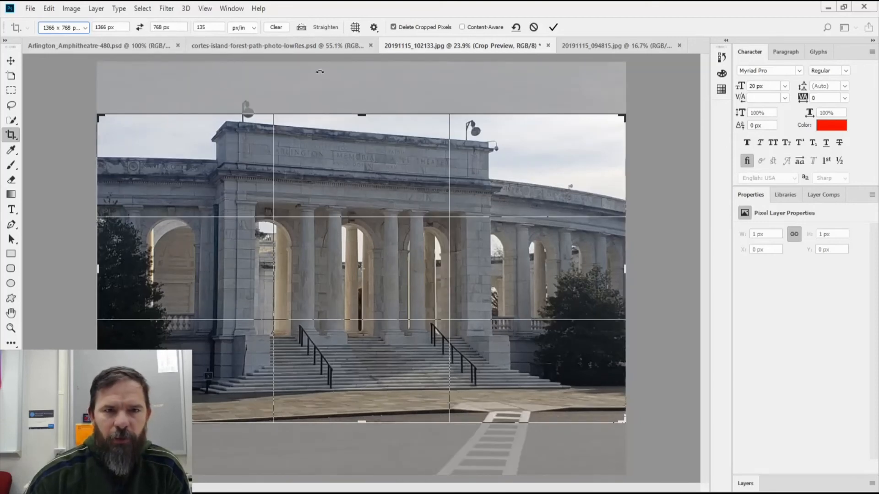
Try a straighten line along the roofline, and straighten the amphitheatre photo along the foot of the steps instead.
left_click(323, 29)
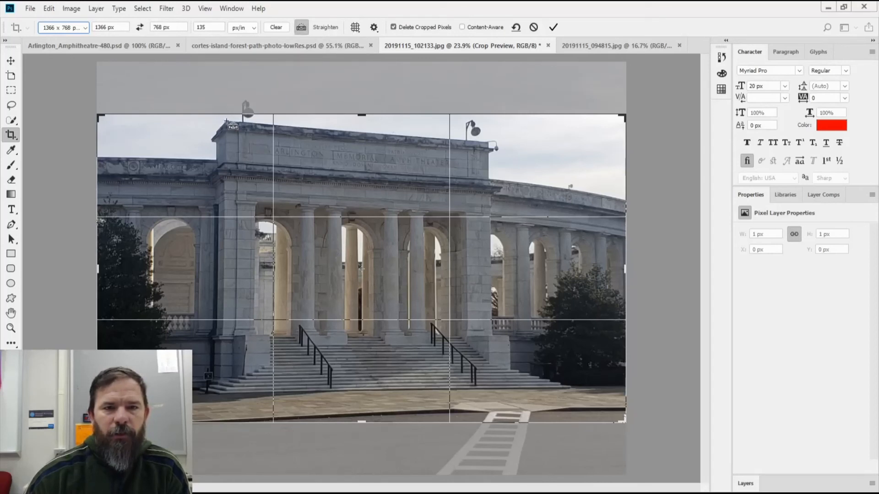
left_click_drag(227, 122, 492, 146)
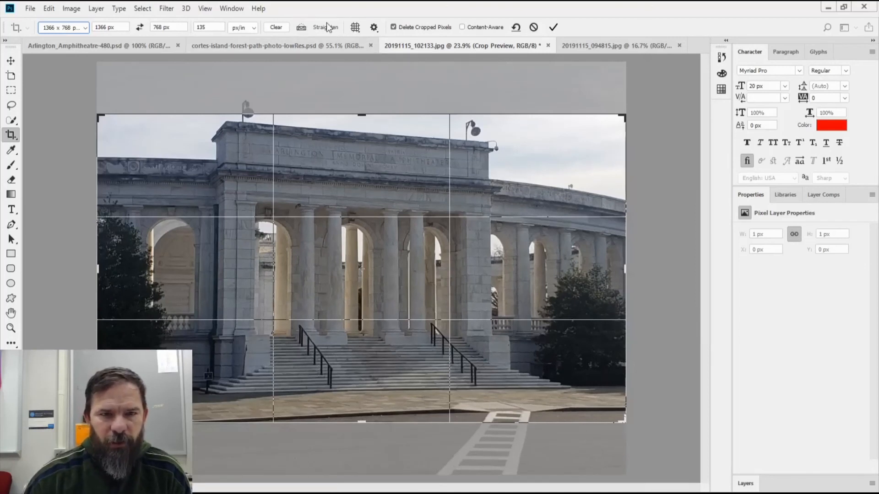
left_click(301, 27)
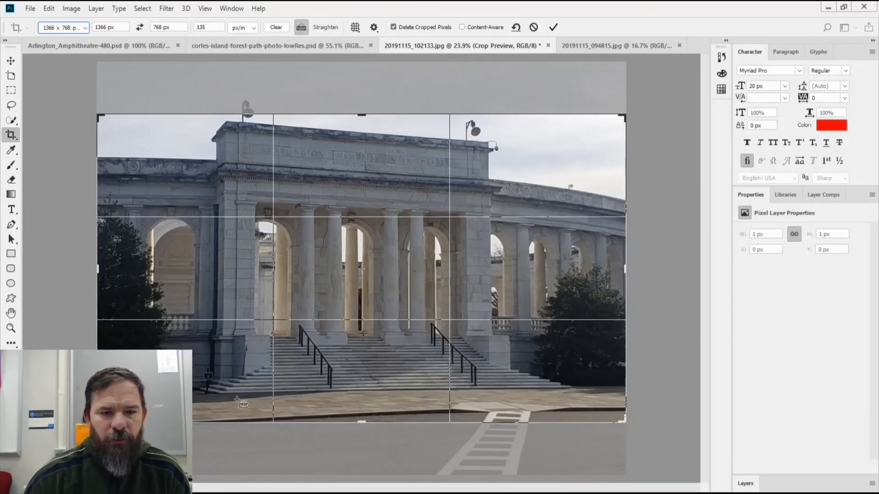
left_click_drag(220, 395, 571, 388)
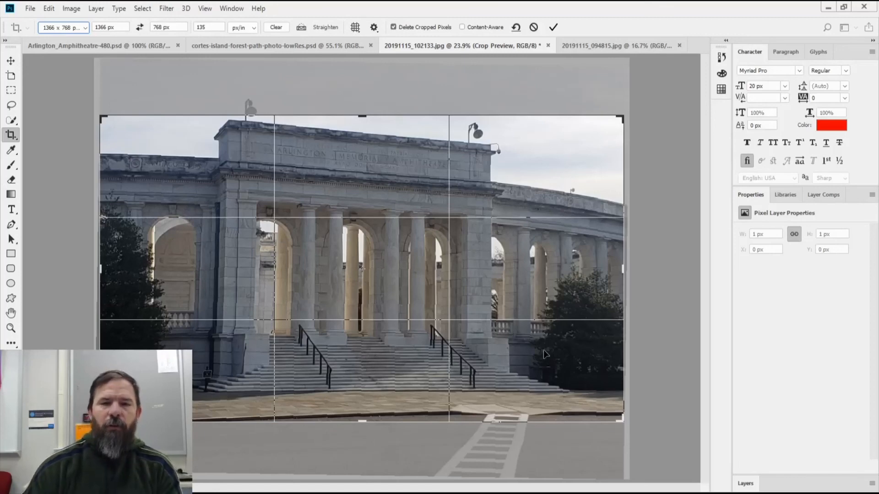
Switch to the browser and look through the end of the PS_howto_resize_crop.pdf guide.
key("alt+Tab")
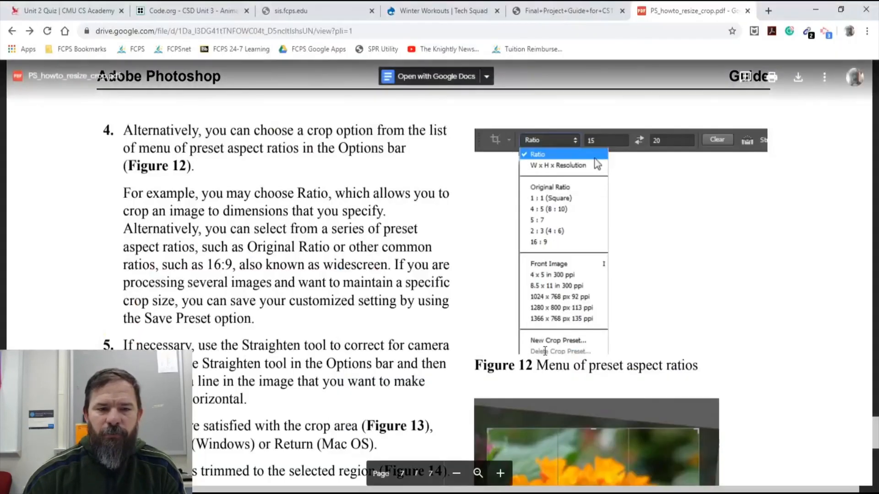
scroll(376, 330, "down", 6)
scroll(376, 330, "down", 8)
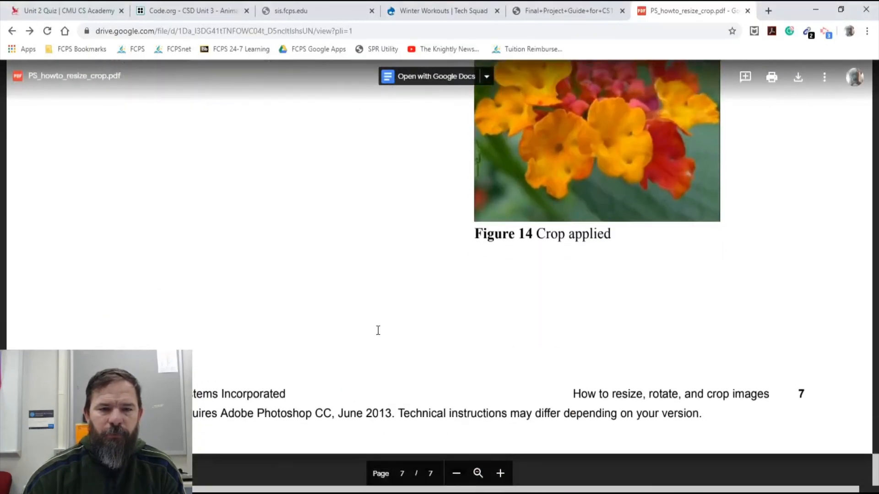
scroll(378, 330, "up", 6)
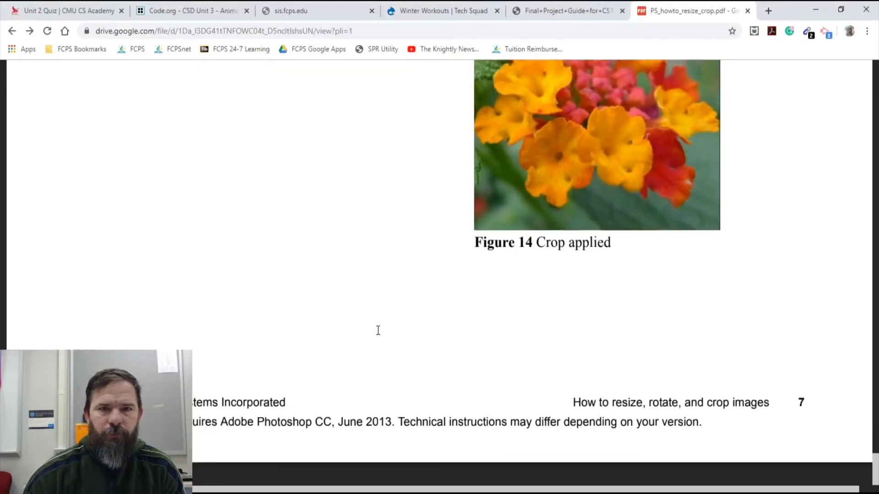